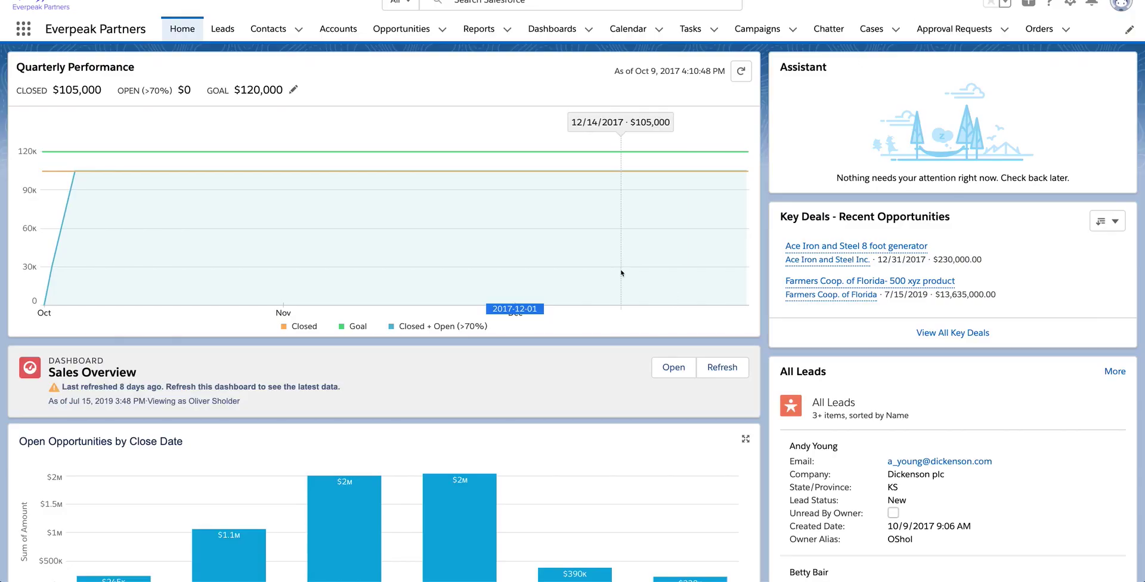
Step: Create a new report of the Opportunities report type, searching the report types for "op"
{"action": "left_click", "coordinate": [473, 36]}
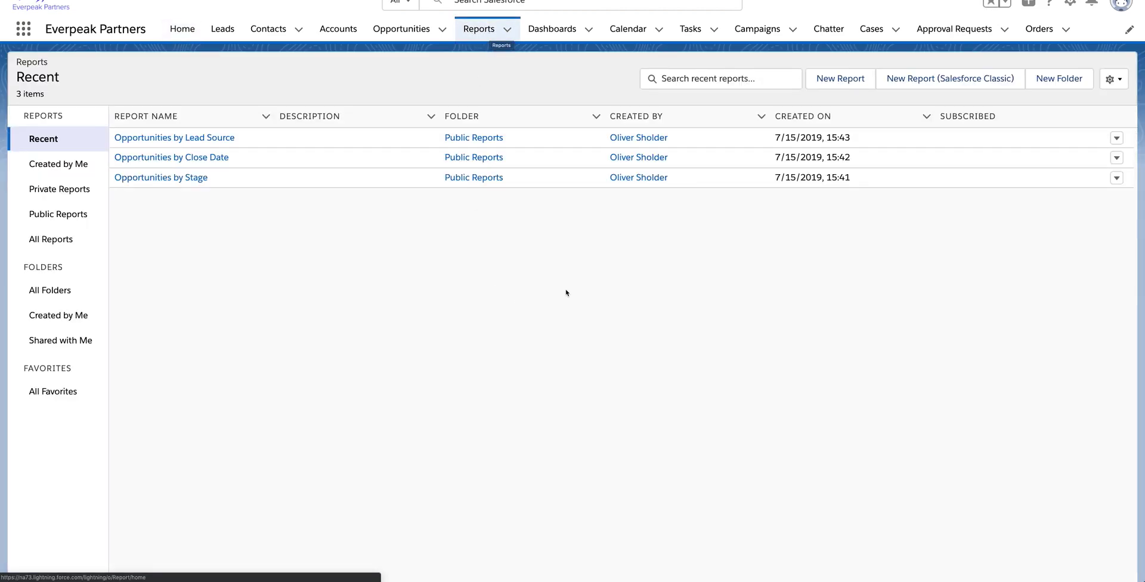
{"action": "left_click", "coordinate": [848, 86]}
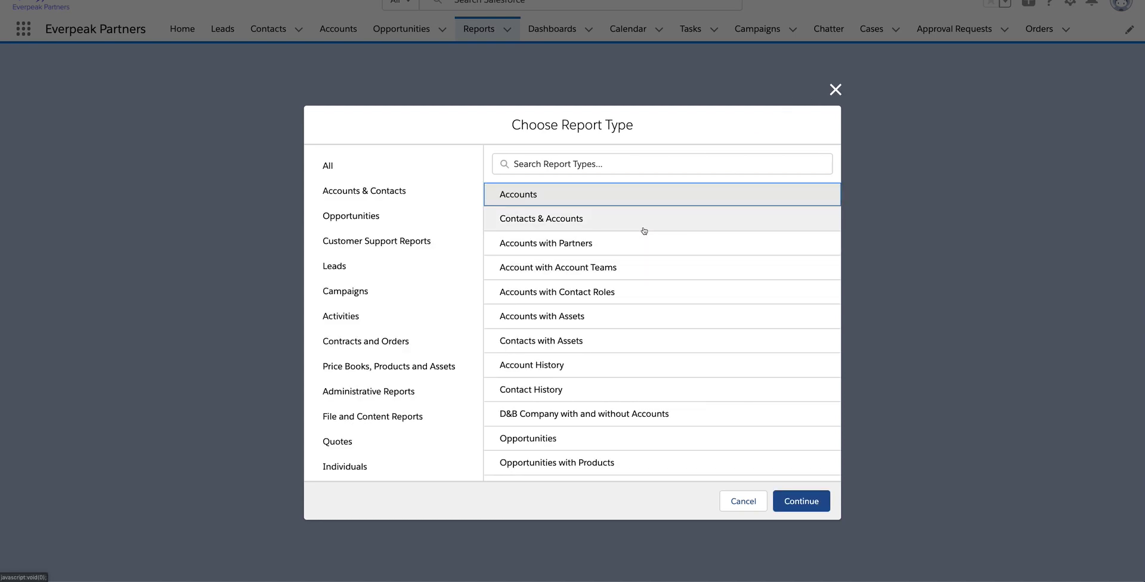
{"action": "scroll", "coordinate": [621, 264], "scroll_direction": "down", "scroll_amount": 10}
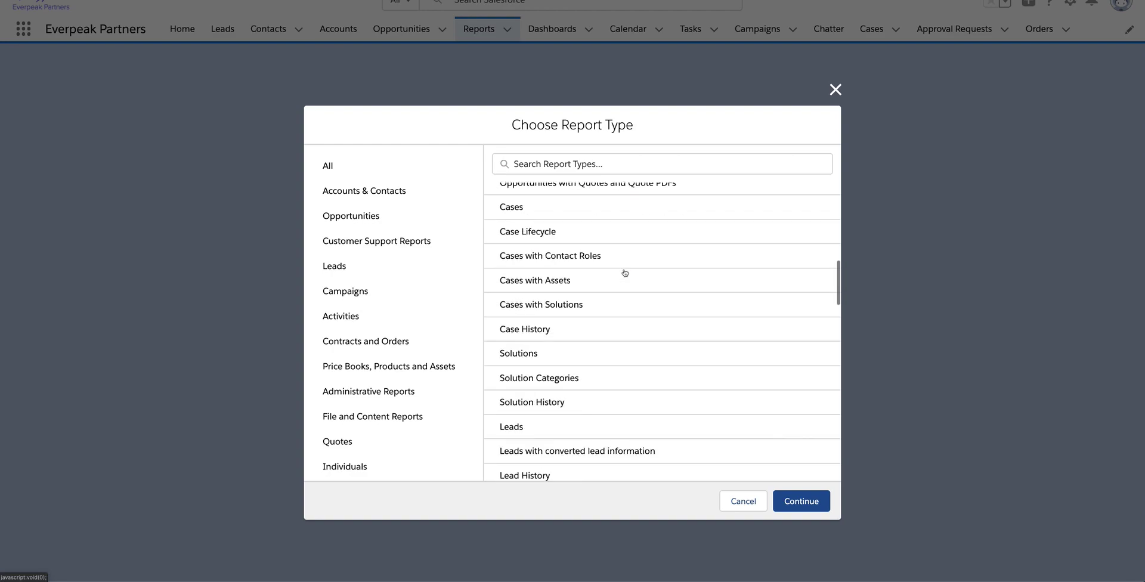
{"action": "scroll", "coordinate": [625, 273], "scroll_direction": "up", "scroll_amount": 10}
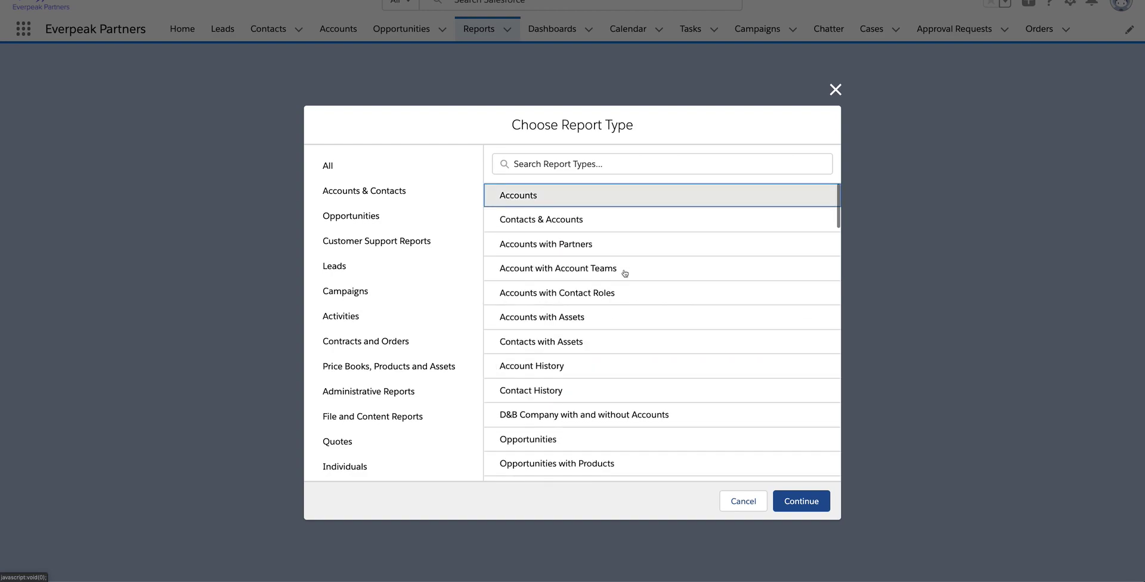
{"action": "left_click", "coordinate": [554, 167]}
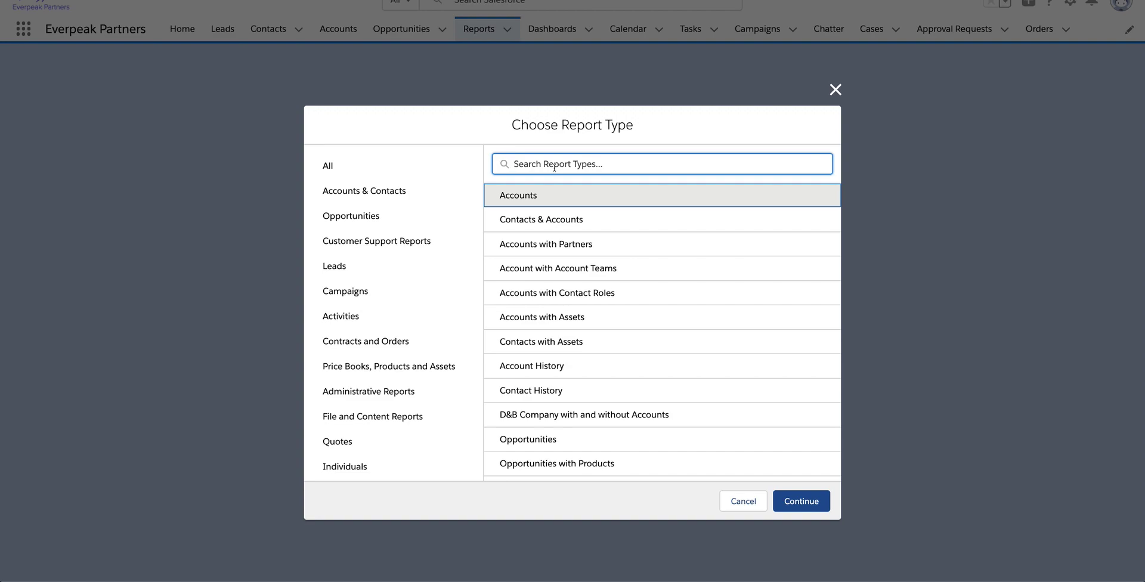
{"action": "scroll", "coordinate": [603, 246], "scroll_direction": "down", "scroll_amount": 10}
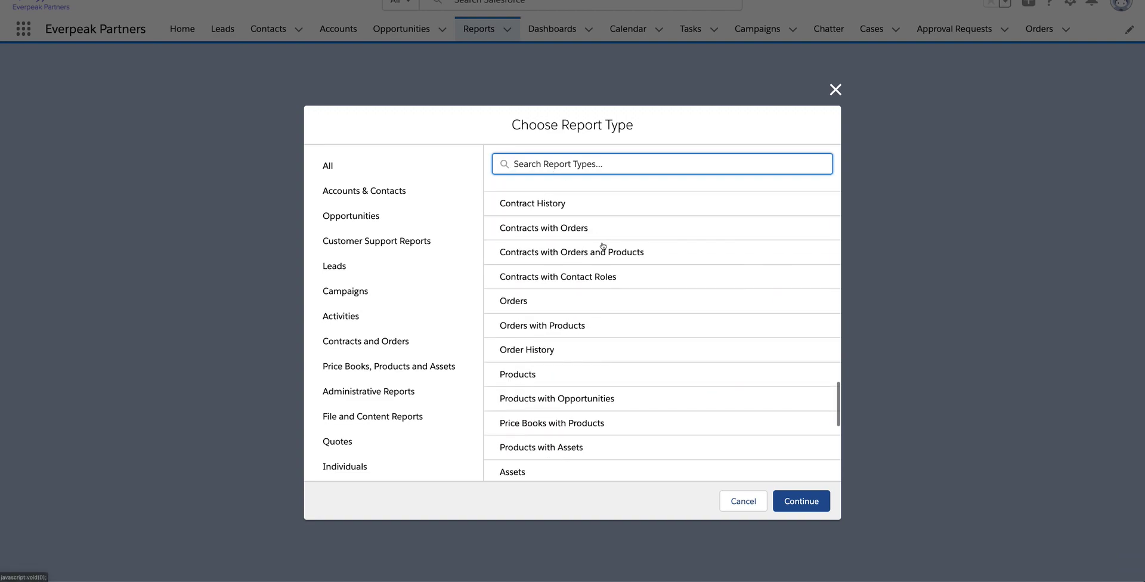
{"action": "scroll", "coordinate": [602, 246], "scroll_direction": "down", "scroll_amount": 10}
{"action": "scroll", "coordinate": [623, 388], "scroll_direction": "up", "scroll_amount": 20}
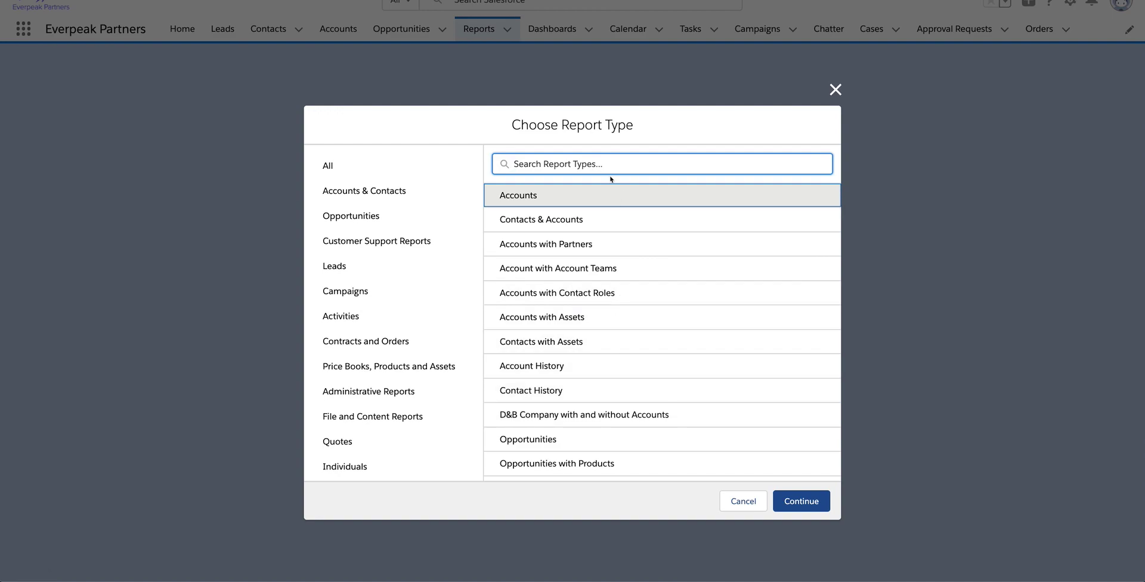
{"action": "type", "text": "op"}
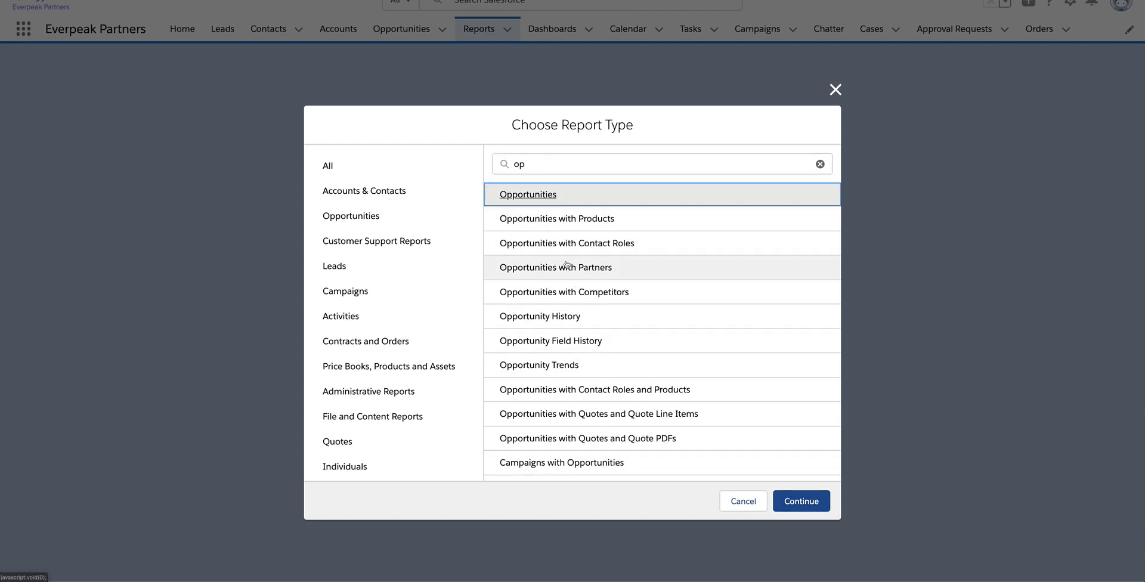
{"action": "left_click", "coordinate": [802, 502]}
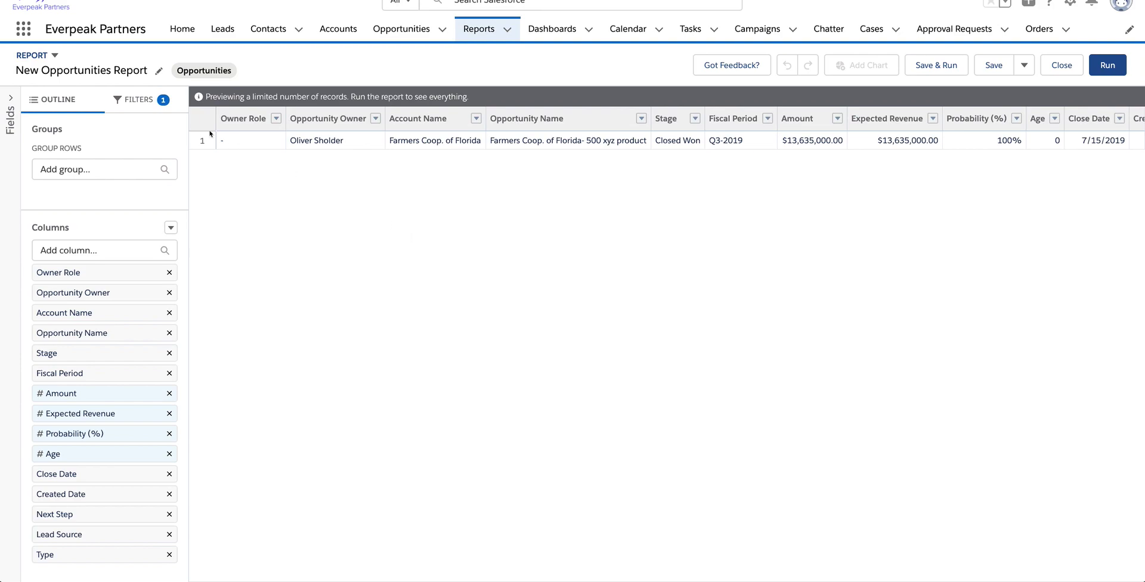
Step: Review the report's Show Me filter options and role hierarchy, keeping All opportunities as the scope
{"action": "left_click", "coordinate": [131, 102]}
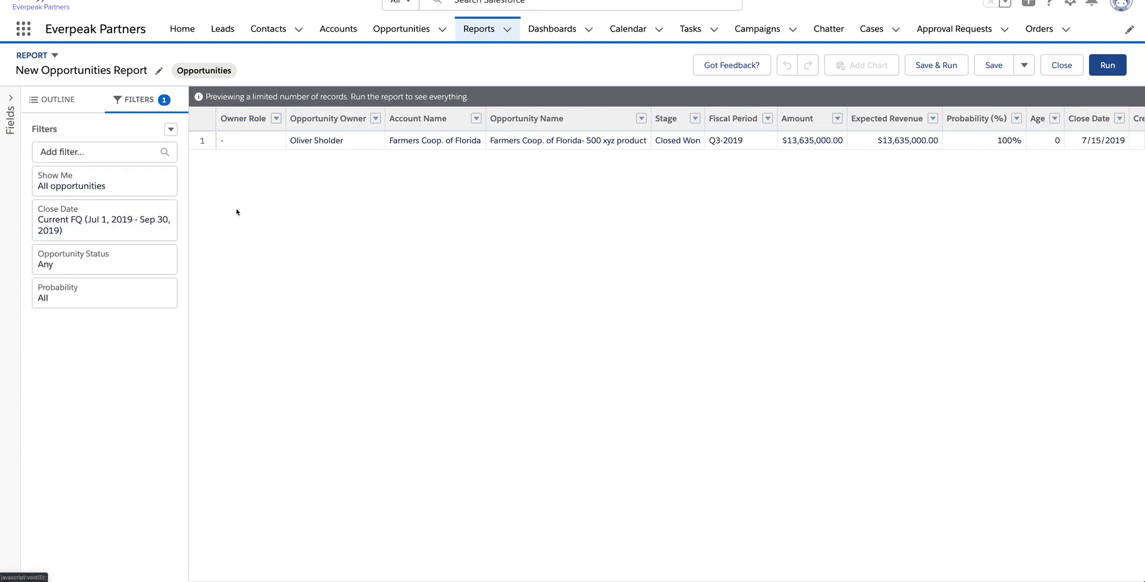
{"action": "left_click", "coordinate": [69, 182]}
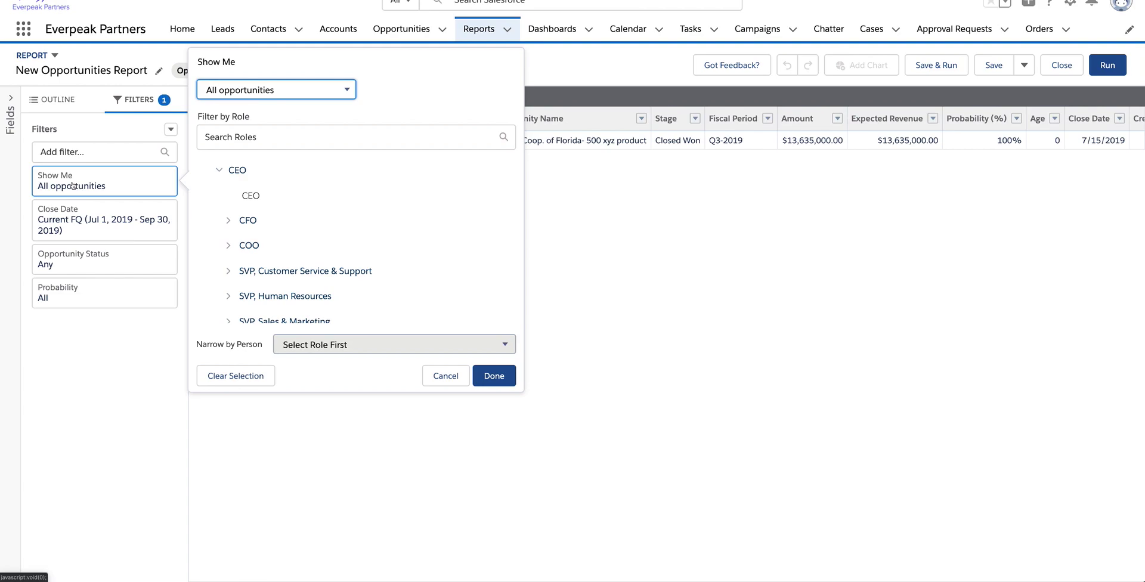
{"action": "left_click", "coordinate": [251, 96]}
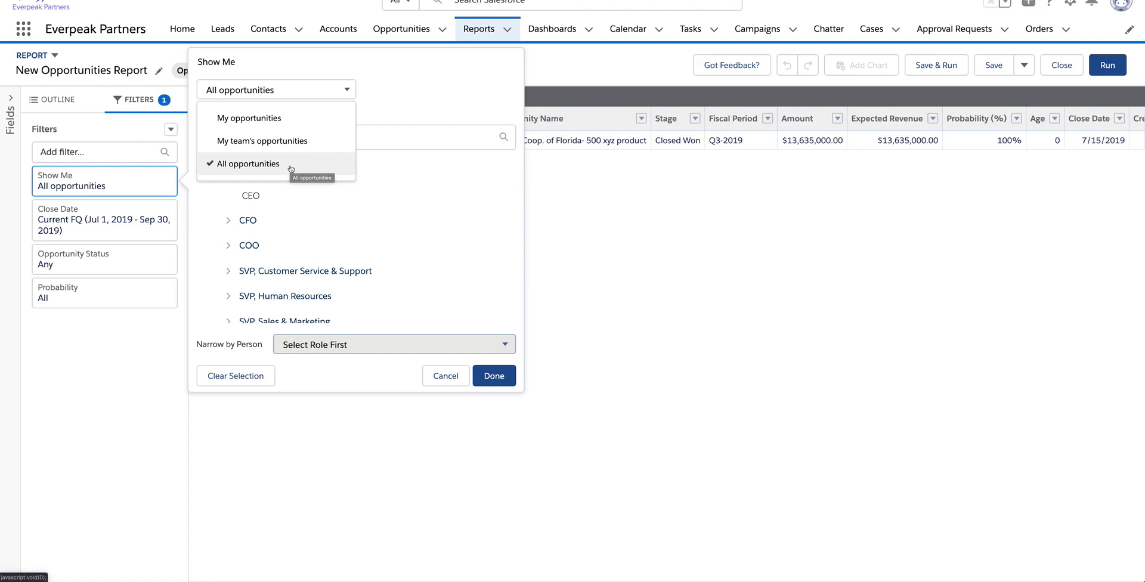
{"action": "left_click", "coordinate": [430, 102]}
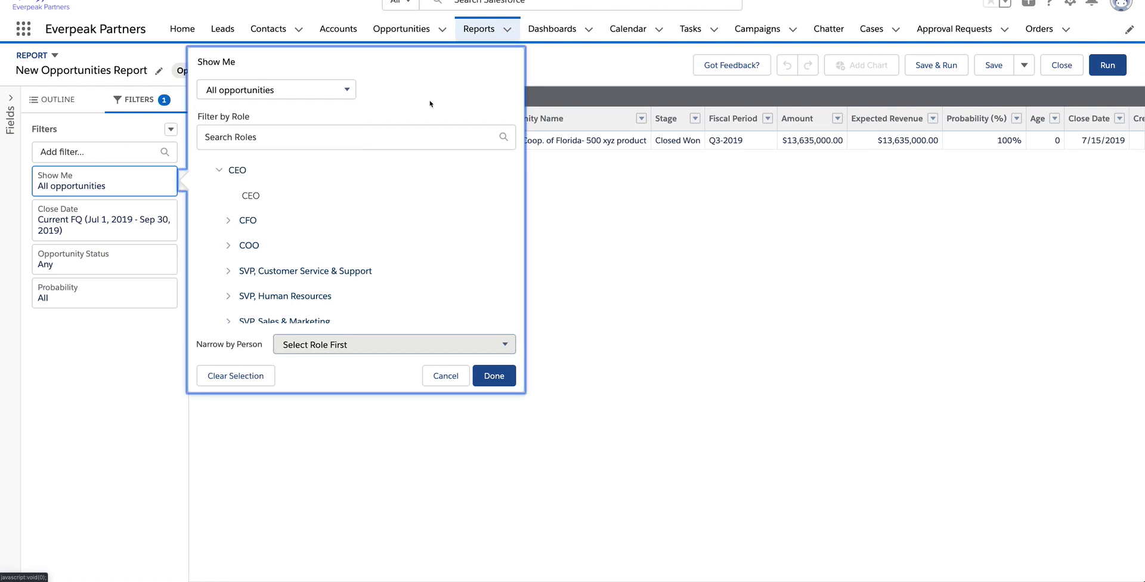
{"action": "scroll", "coordinate": [305, 212], "scroll_direction": "down", "scroll_amount": 1}
{"action": "left_click", "coordinate": [230, 258]}
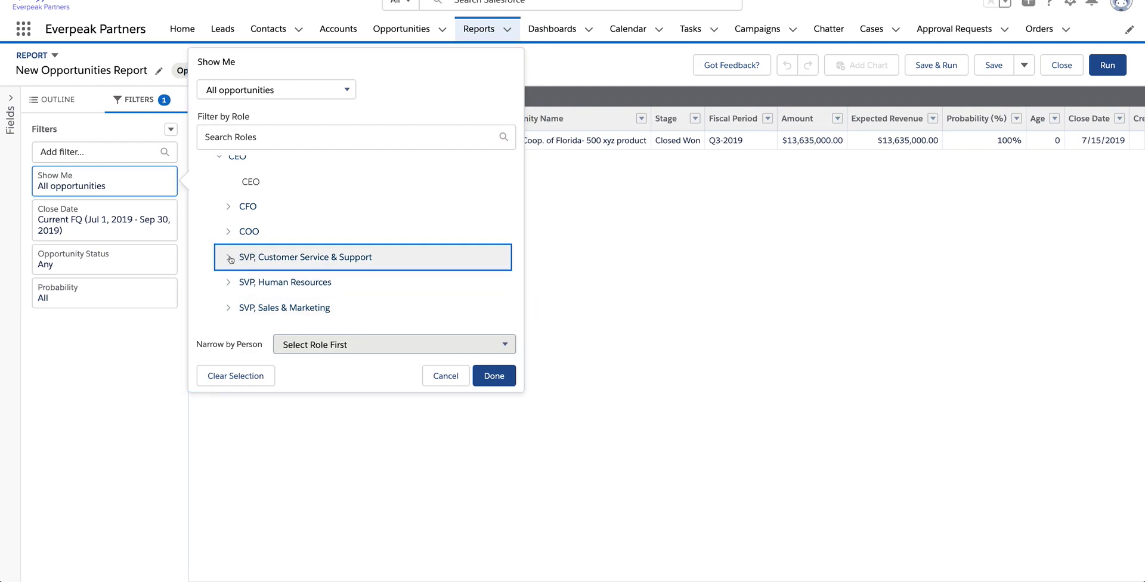
{"action": "left_click", "coordinate": [230, 258]}
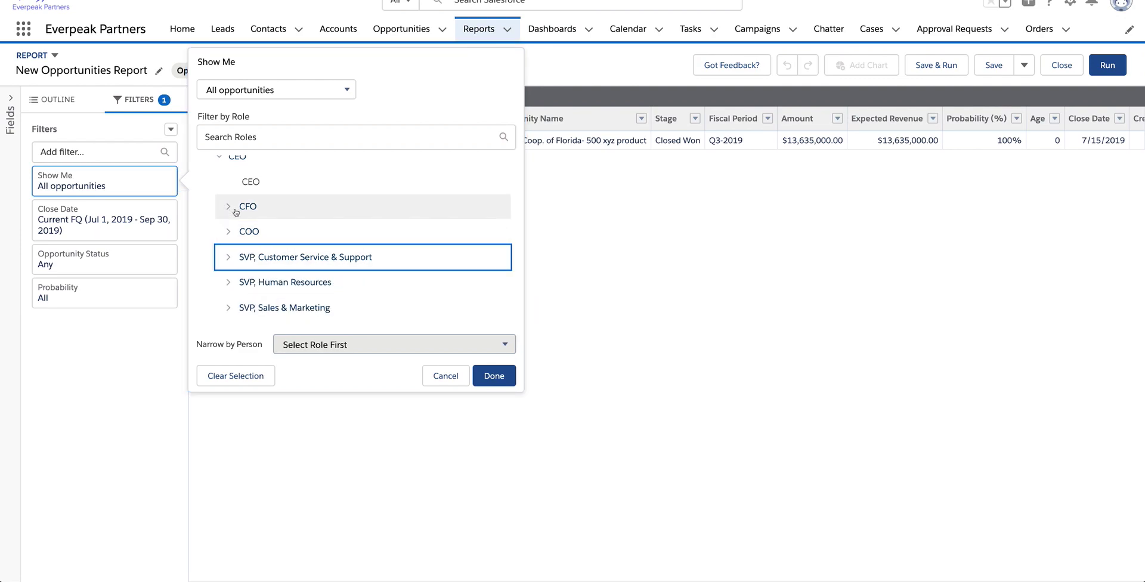
{"action": "scroll", "coordinate": [227, 196], "scroll_direction": "up", "scroll_amount": 1}
{"action": "left_click", "coordinate": [218, 170]}
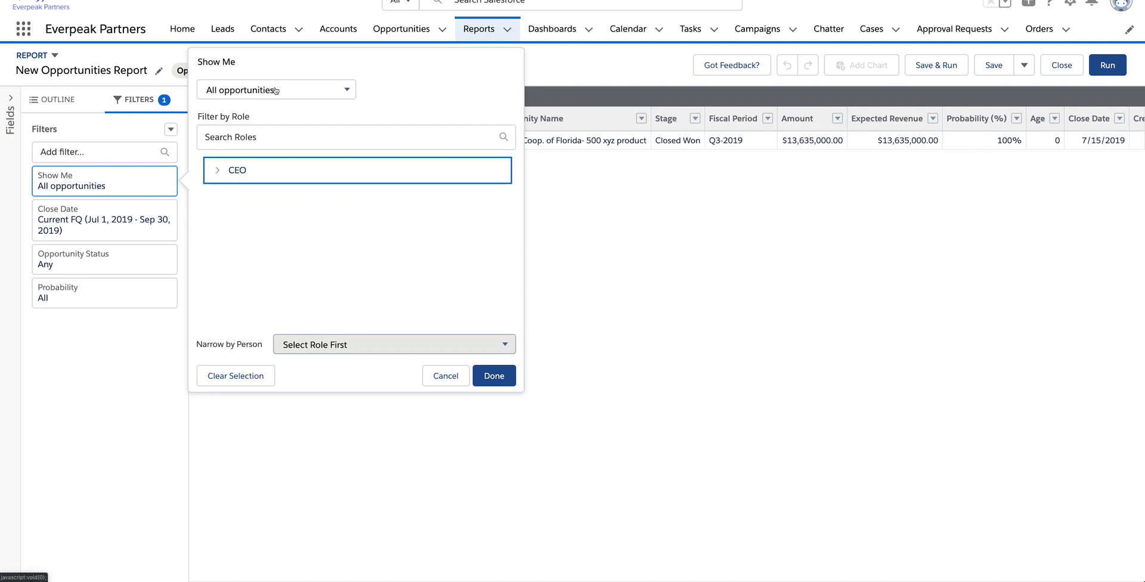
{"action": "left_click", "coordinate": [488, 374]}
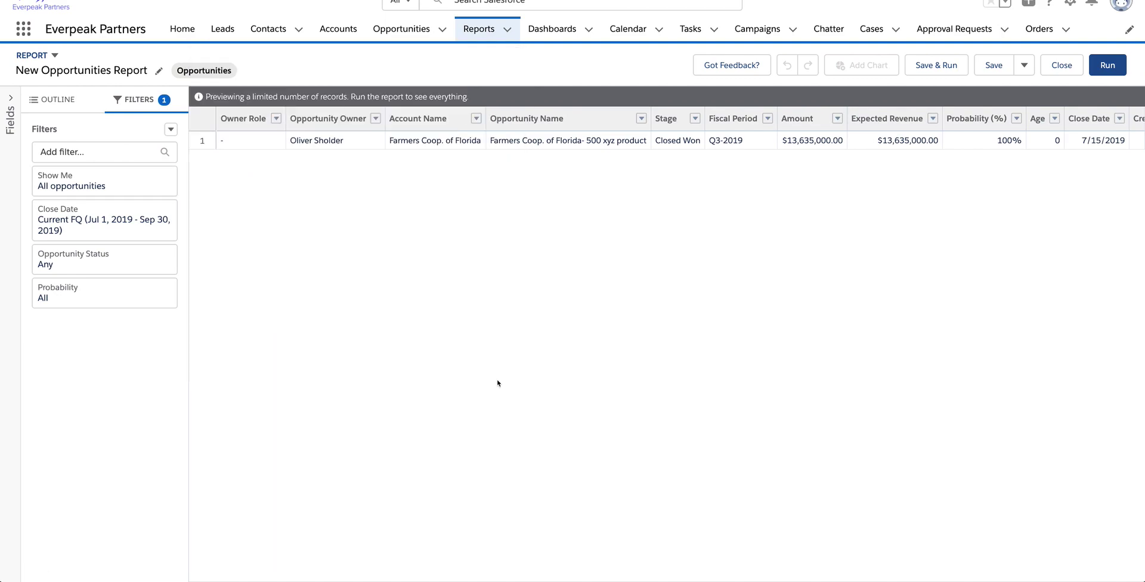
Step: Switch the Close Date filter's date field to Last Activity
{"action": "left_click", "coordinate": [118, 228]}
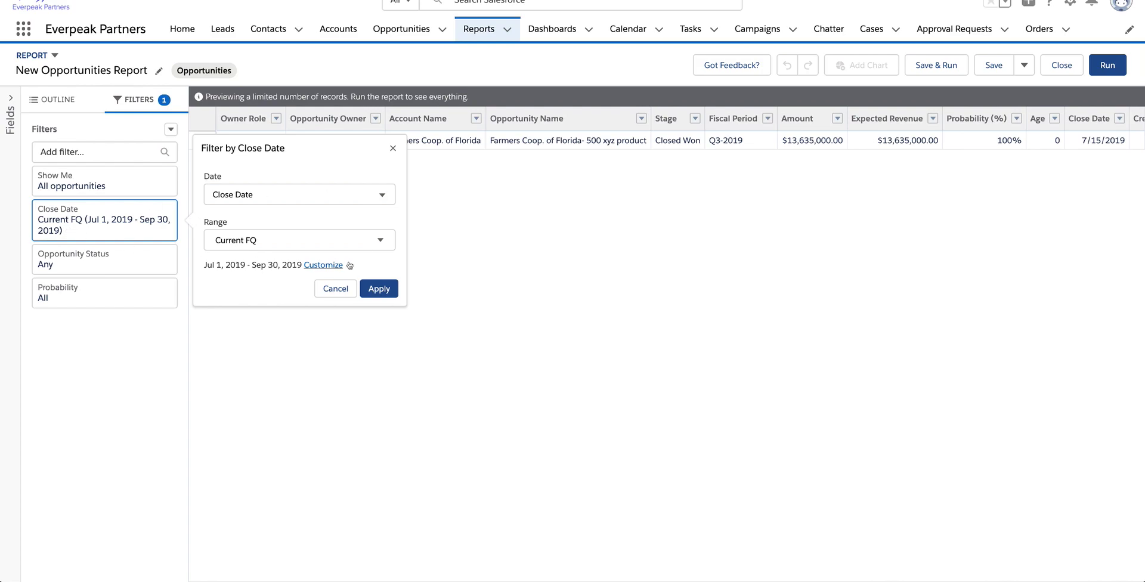
{"action": "left_click", "coordinate": [276, 190]}
{"action": "scroll", "coordinate": [306, 293], "scroll_direction": "down", "scroll_amount": 3}
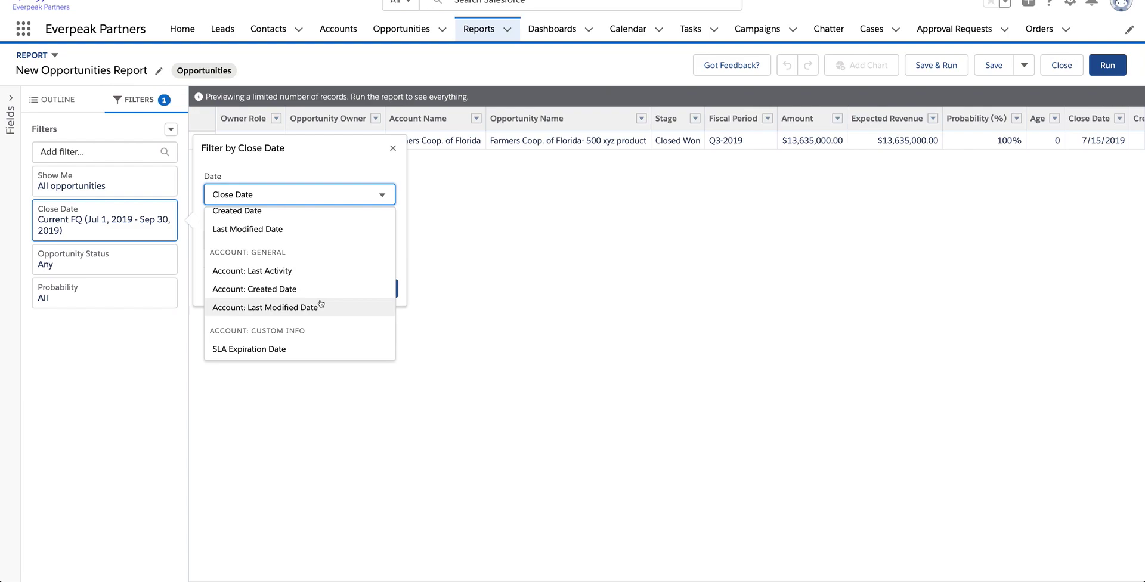
{"action": "scroll", "coordinate": [316, 301], "scroll_direction": "up", "scroll_amount": 3}
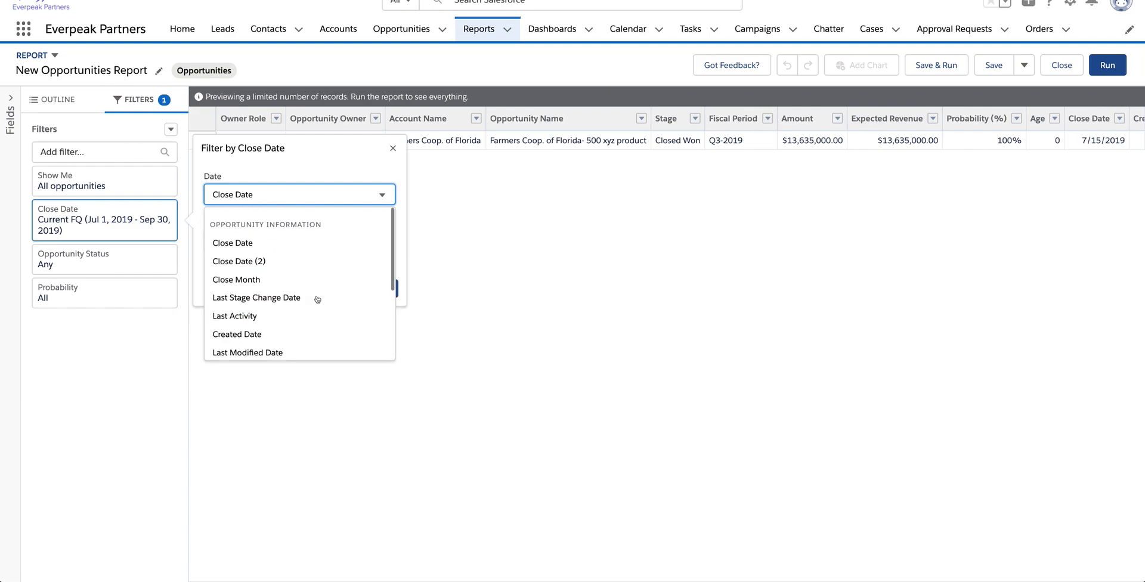
{"action": "left_click", "coordinate": [281, 310]}
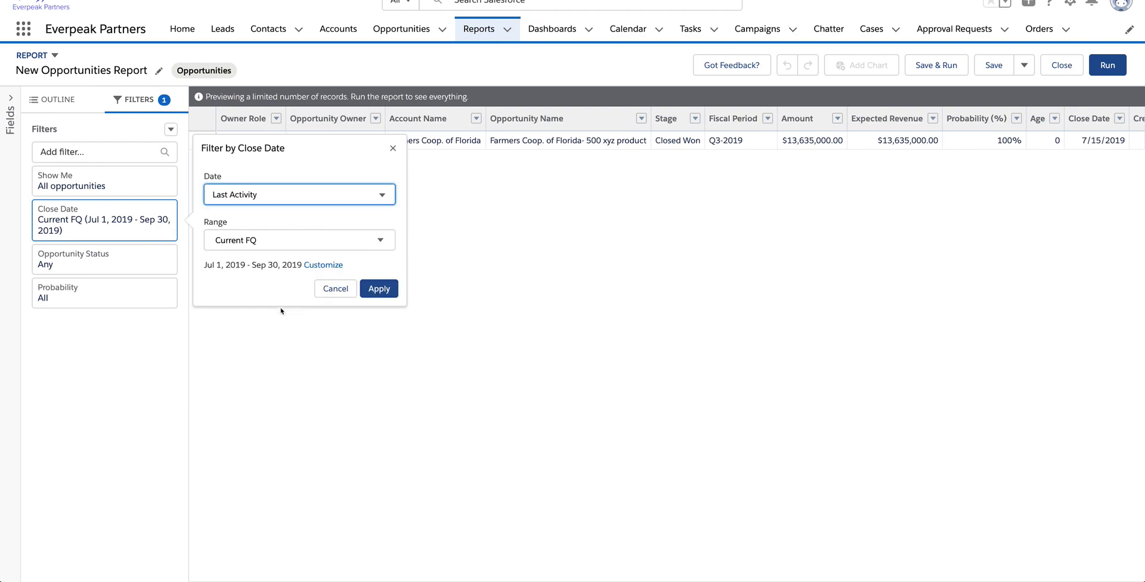
Step: Set the date filter's range to Last 120 Days
{"action": "left_click", "coordinate": [291, 240]}
{"action": "scroll", "coordinate": [329, 307], "scroll_direction": "down", "scroll_amount": 10}
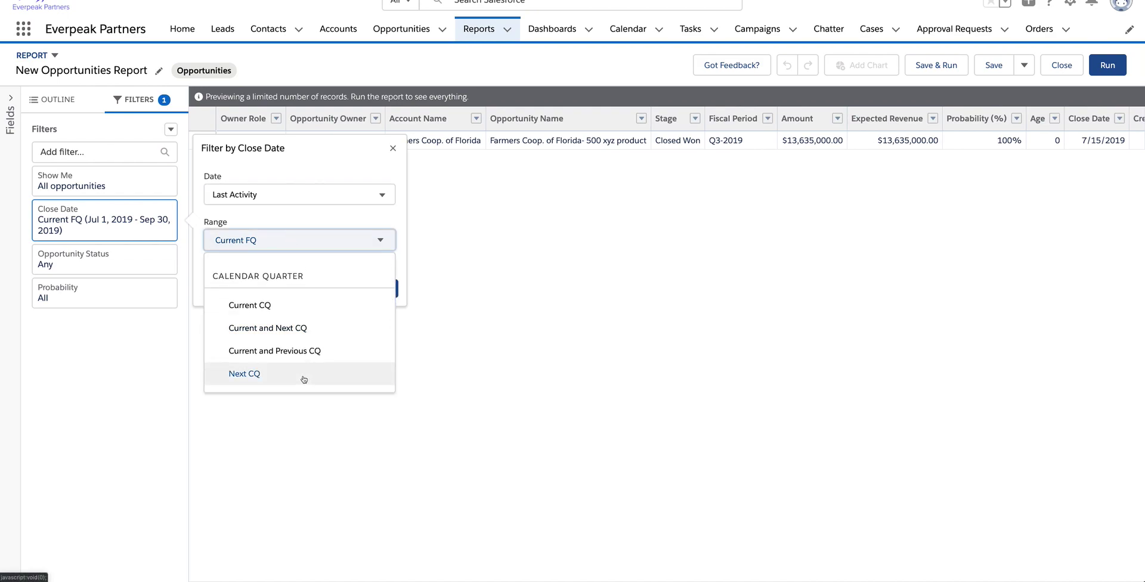
{"action": "scroll", "coordinate": [292, 322], "scroll_direction": "down", "scroll_amount": 3}
{"action": "scroll", "coordinate": [295, 355], "scroll_direction": "down", "scroll_amount": 10}
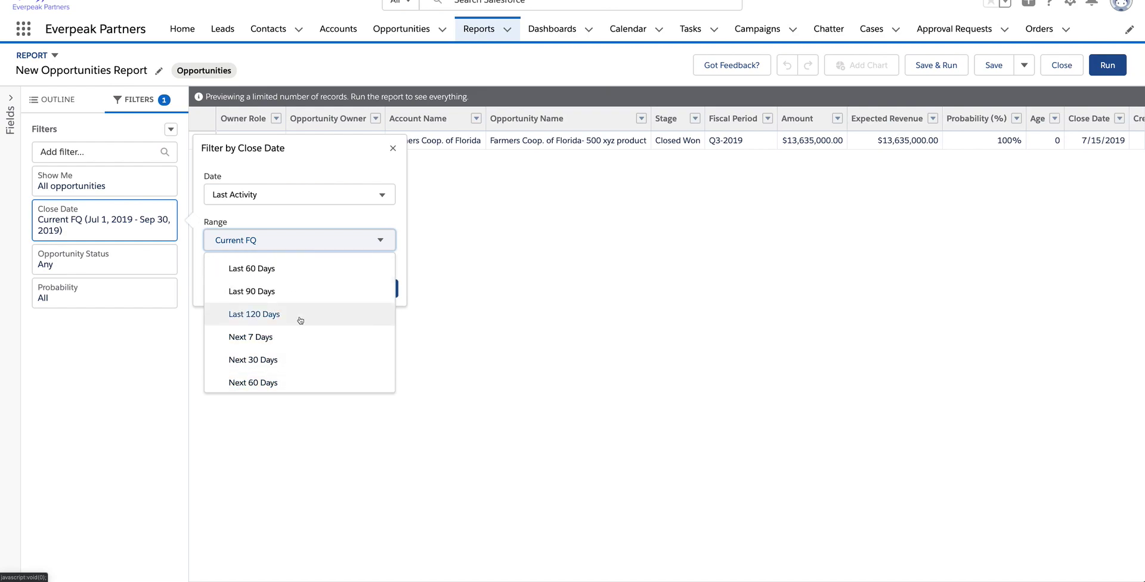
{"action": "left_click", "coordinate": [300, 315]}
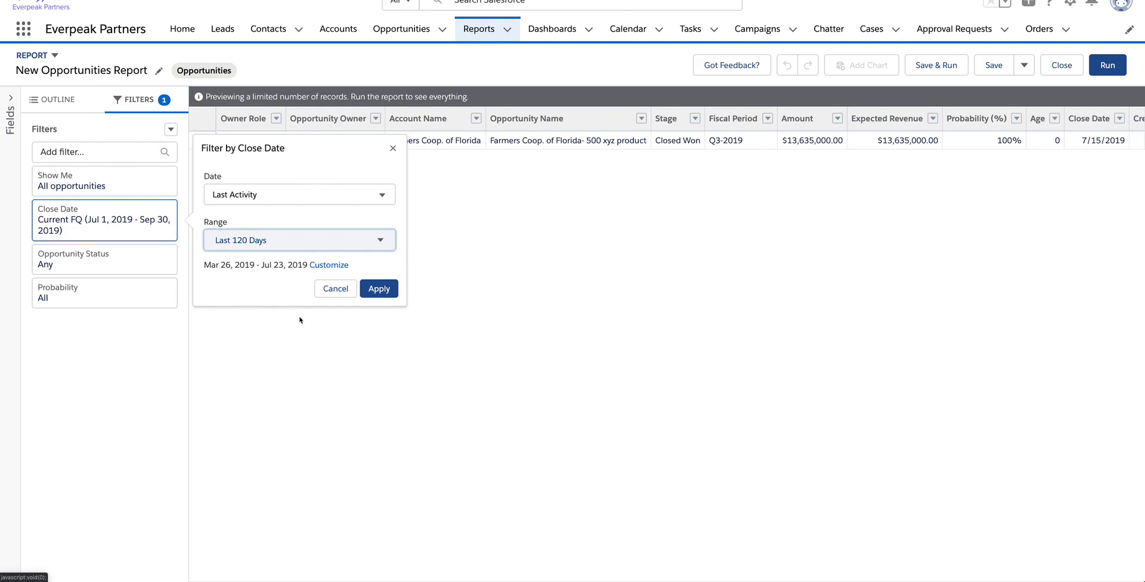
Step: Look through the date filter's range options and set the range to Custom
{"action": "left_click", "coordinate": [285, 246]}
{"action": "scroll", "coordinate": [281, 340], "scroll_direction": "down", "scroll_amount": 5}
{"action": "scroll", "coordinate": [278, 354], "scroll_direction": "down", "scroll_amount": 8}
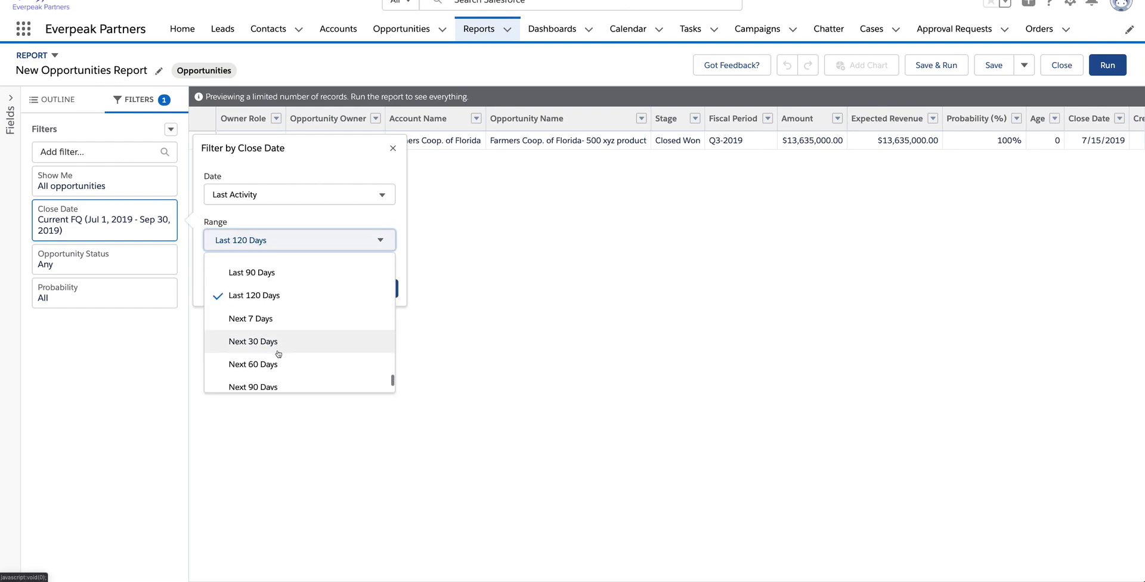
{"action": "scroll", "coordinate": [298, 358], "scroll_direction": "up", "scroll_amount": 5}
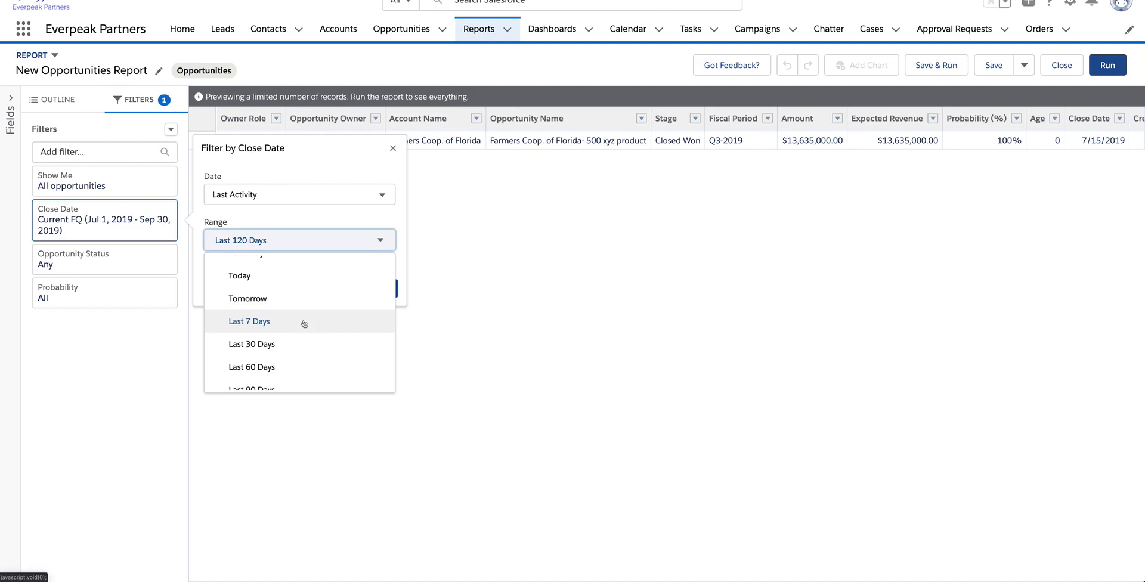
{"action": "scroll", "coordinate": [303, 324], "scroll_direction": "up", "scroll_amount": 2}
{"action": "scroll", "coordinate": [302, 325], "scroll_direction": "down", "scroll_amount": 8}
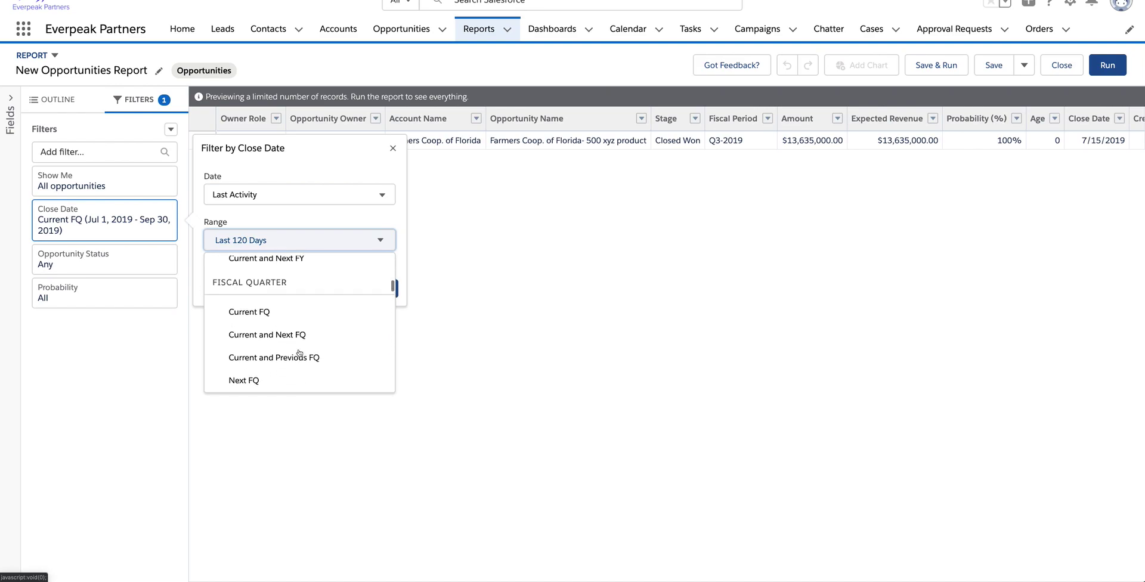
{"action": "scroll", "coordinate": [298, 353], "scroll_direction": "up", "scroll_amount": 5}
{"action": "left_click", "coordinate": [271, 293]}
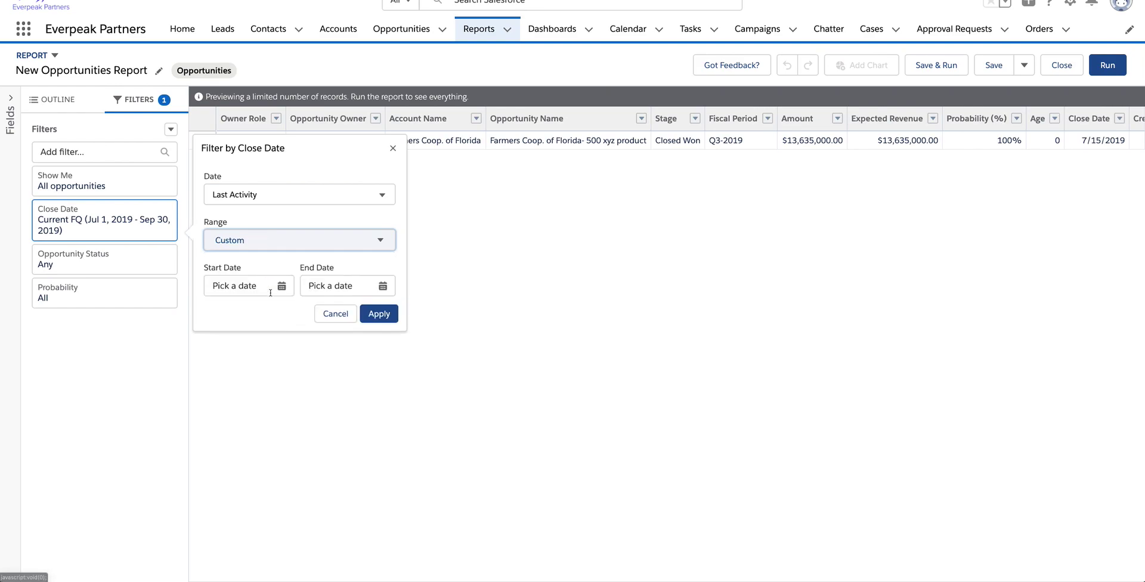
{"action": "left_click", "coordinate": [255, 244]}
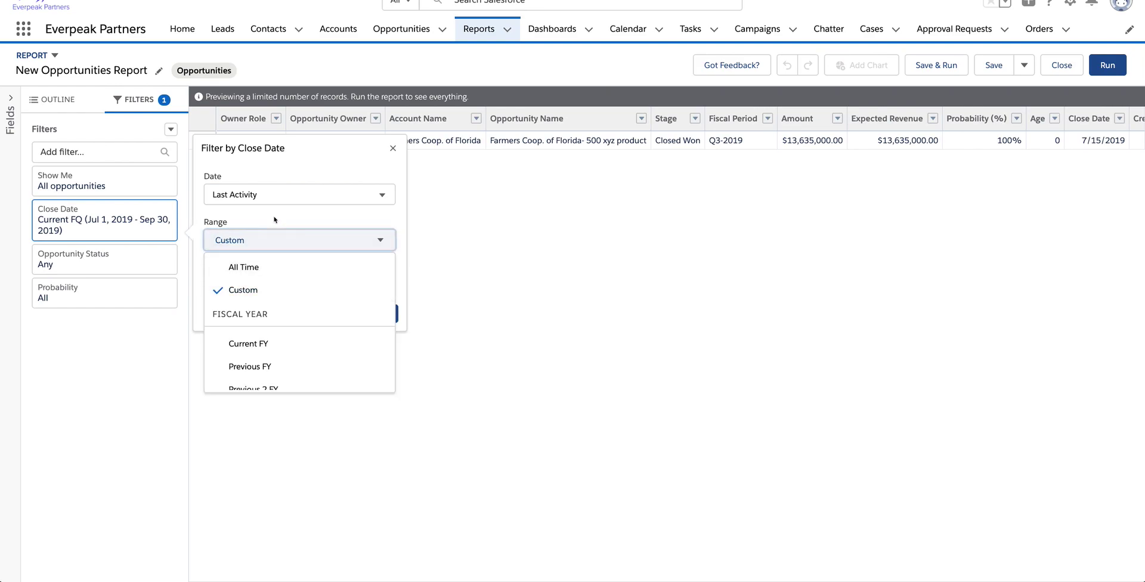
{"action": "left_click", "coordinate": [288, 215]}
Step: Set the custom range to start 7/1/2019 and end 7/31/2019, and apply the date filter
{"action": "left_click", "coordinate": [276, 288]}
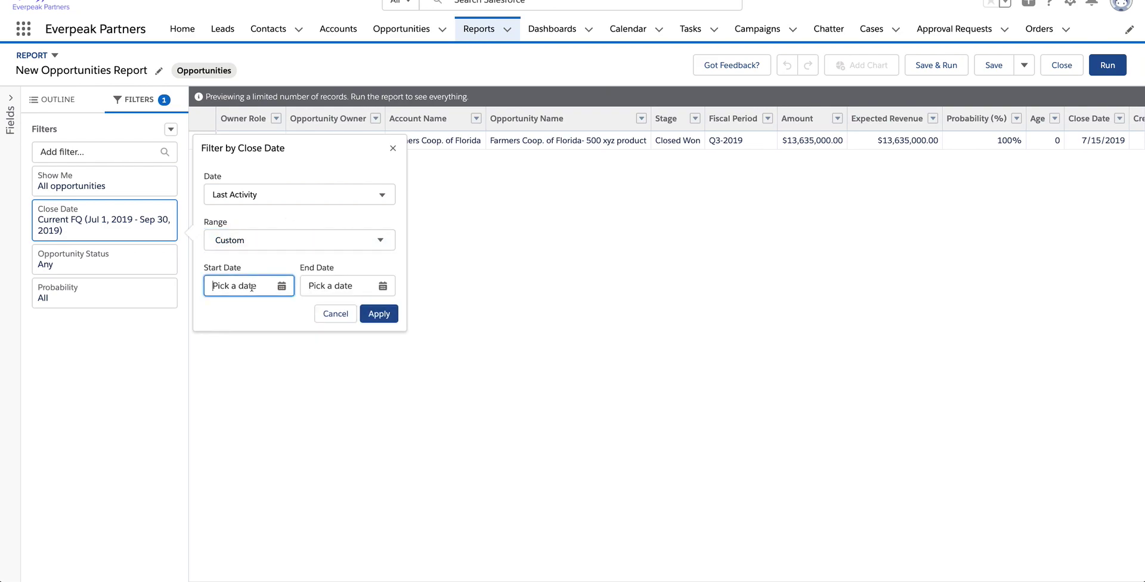
{"action": "left_click", "coordinate": [281, 287]}
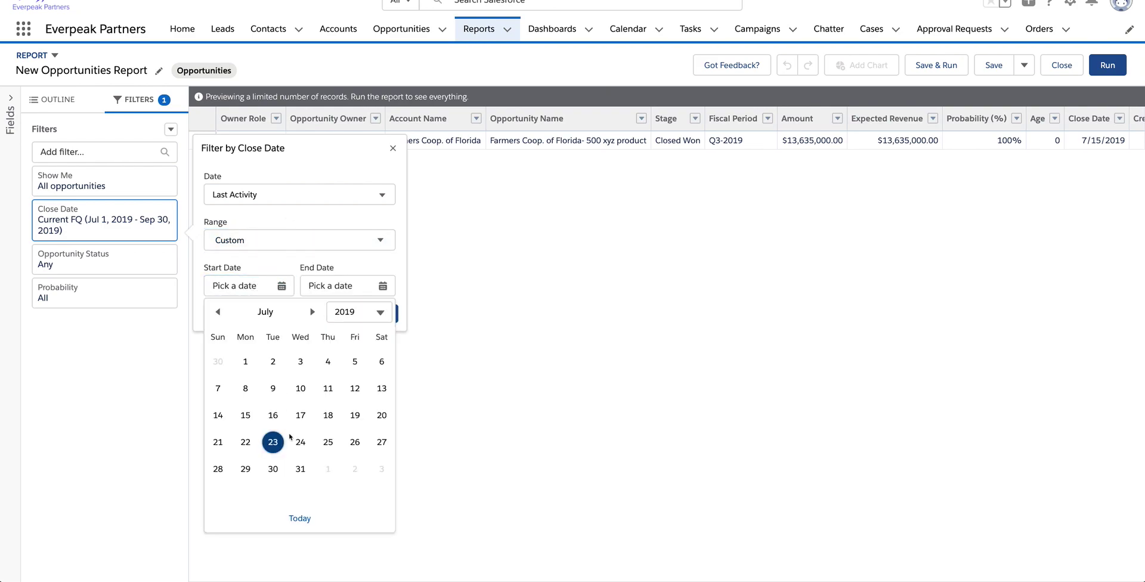
{"action": "left_click", "coordinate": [246, 361]}
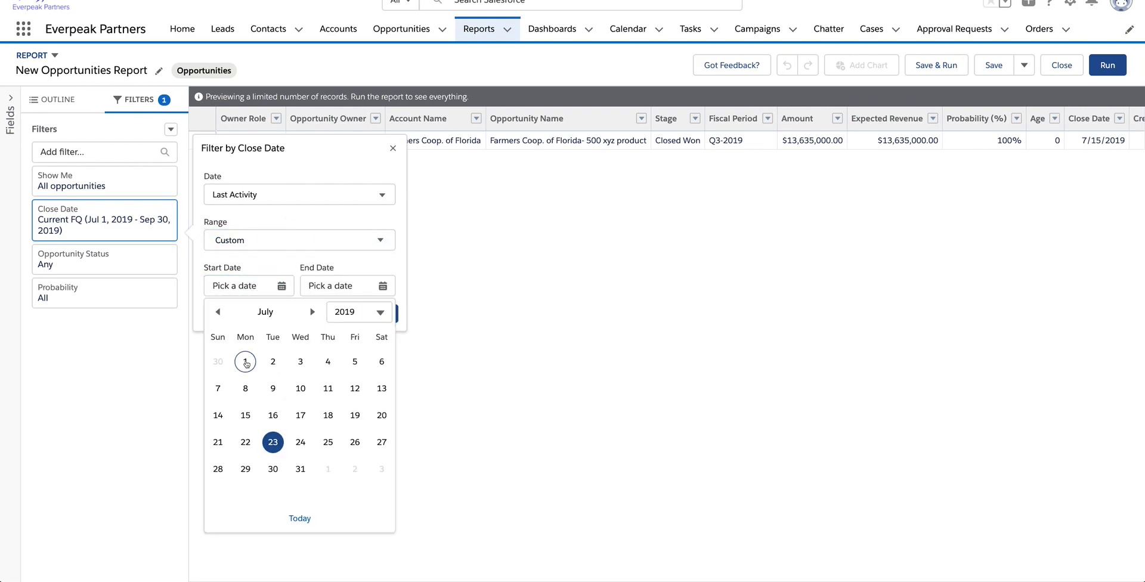
{"action": "left_click", "coordinate": [382, 287]}
{"action": "left_click", "coordinate": [396, 469]}
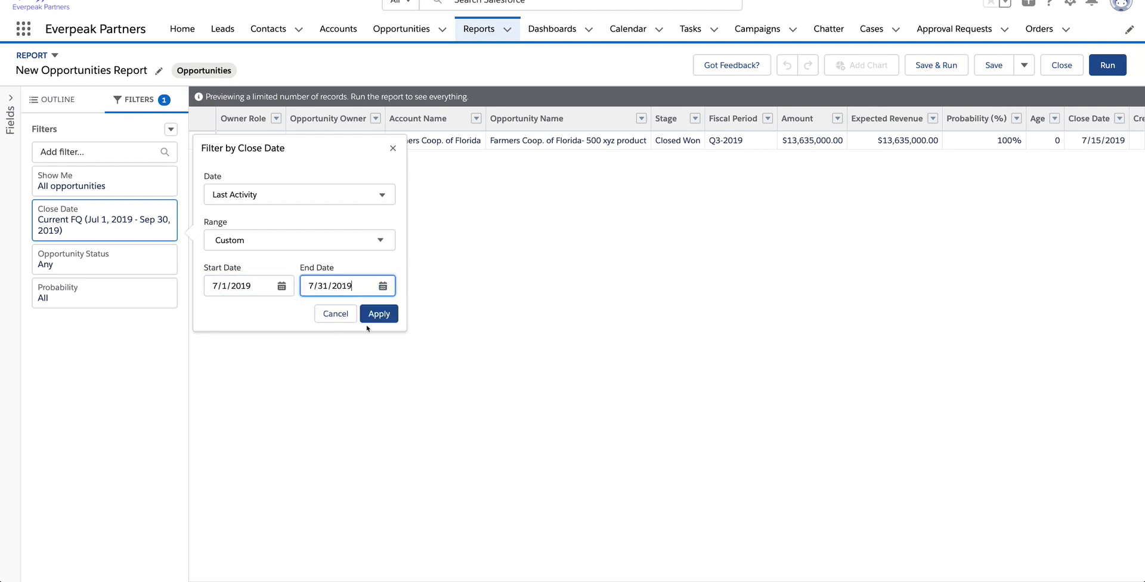
{"action": "left_click", "coordinate": [378, 316]}
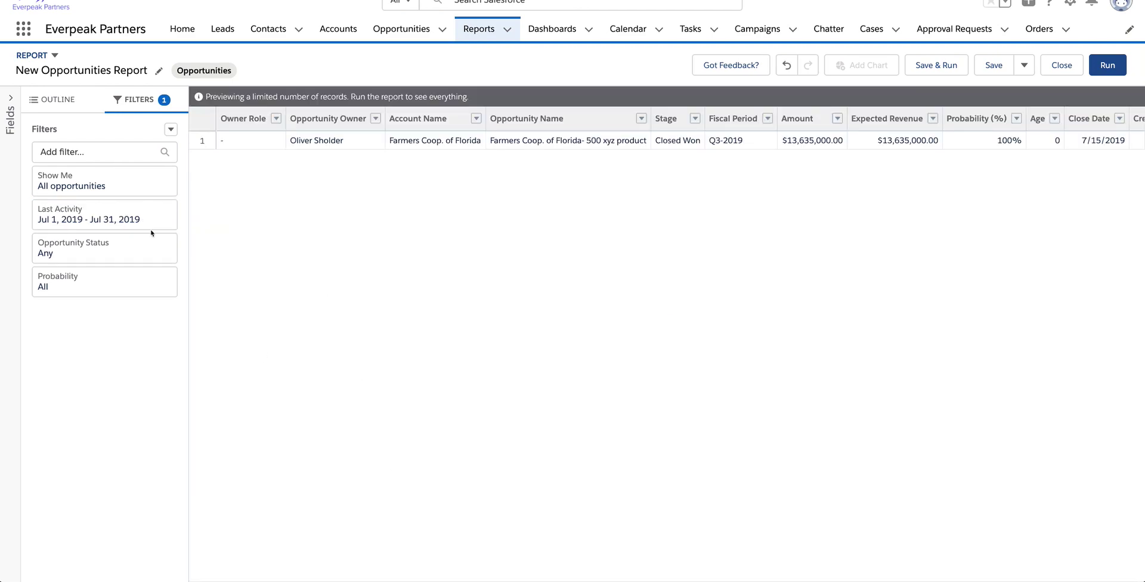
Step: Set the Last Activity filter's range to Current FY and apply it
{"action": "left_click", "coordinate": [109, 218]}
{"action": "left_click", "coordinate": [252, 221]}
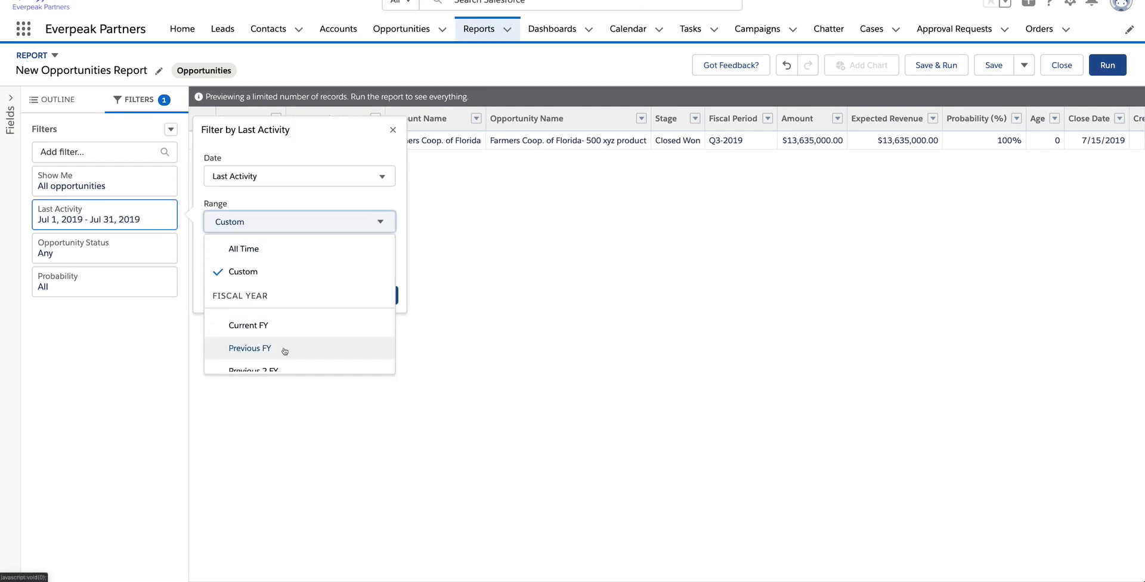
{"action": "left_click", "coordinate": [287, 326]}
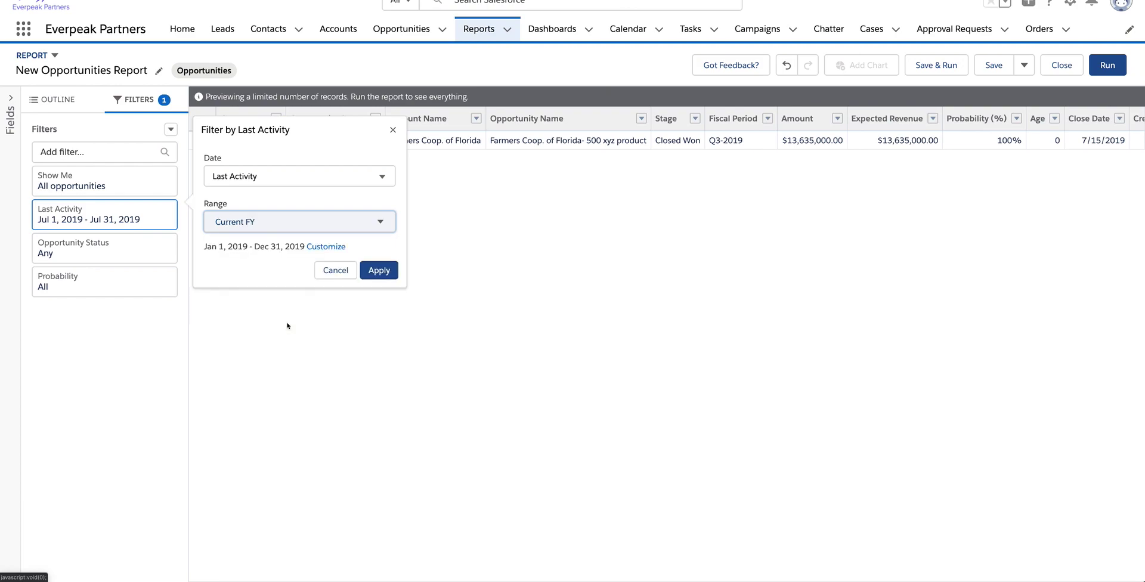
{"action": "left_click", "coordinate": [379, 273]}
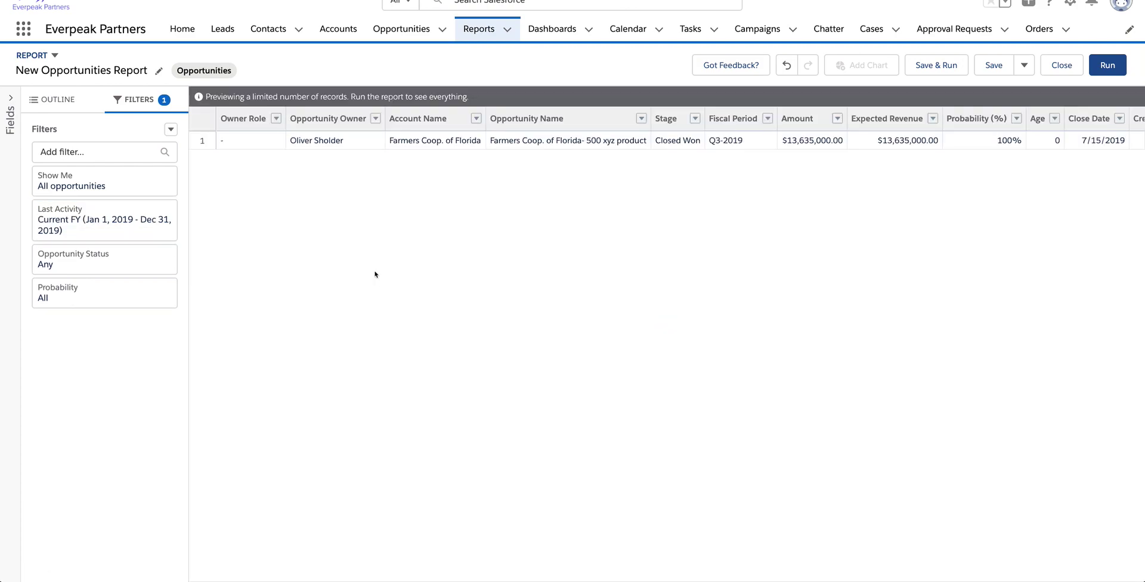
Step: Set the Last Activity filter's range to All Time, apply it, and look over the previewed records
{"action": "left_click", "coordinate": [87, 216]}
{"action": "left_click", "coordinate": [233, 241]}
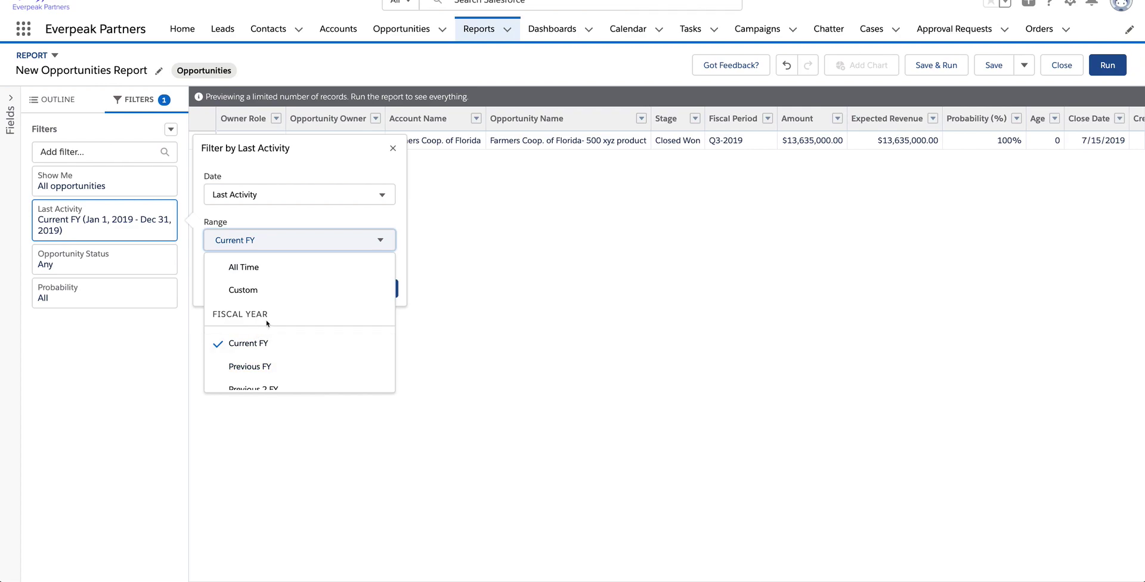
{"action": "left_click", "coordinate": [276, 271]}
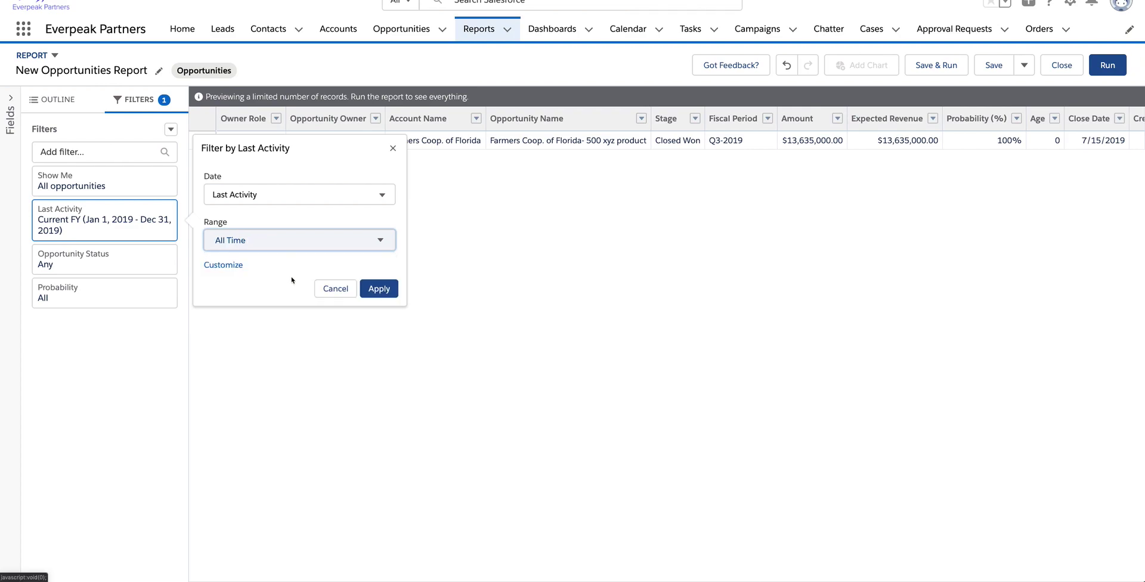
{"action": "left_click", "coordinate": [380, 289]}
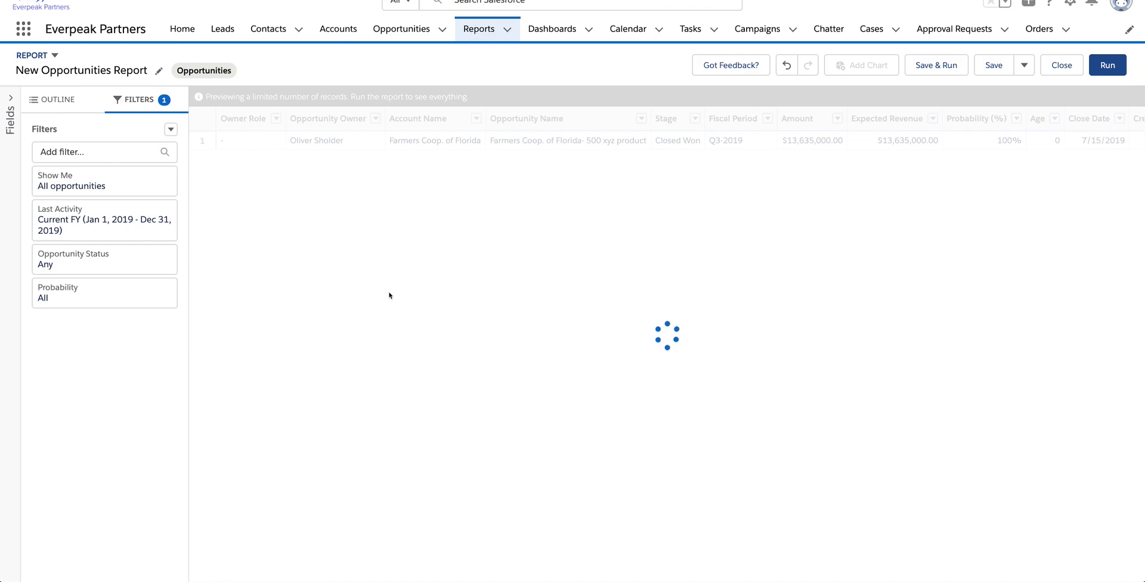
{"action": "scroll", "coordinate": [632, 292], "scroll_direction": "down", "scroll_amount": 3}
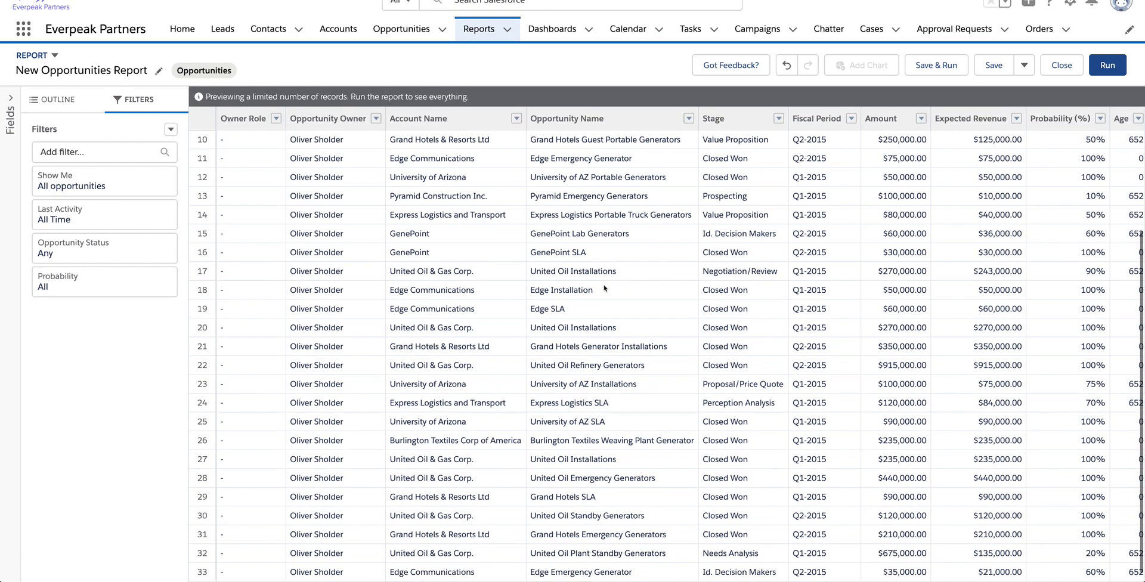
{"action": "scroll", "coordinate": [605, 291], "scroll_direction": "up", "scroll_amount": 3}
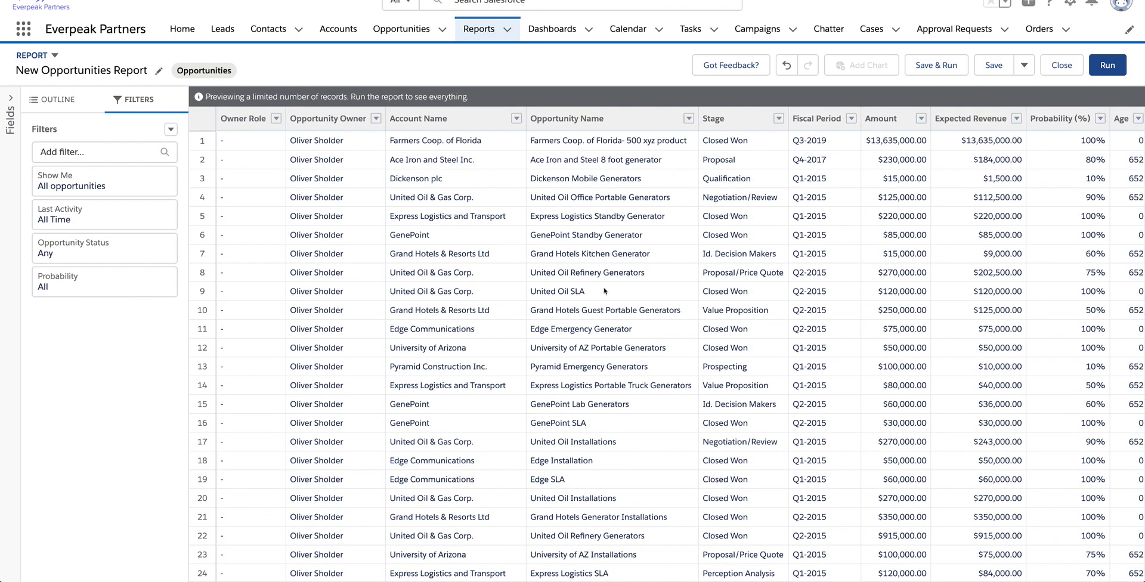
Step: Set the Opportunity Status filter to Closed Won and apply it
{"action": "left_click", "coordinate": [95, 256]}
{"action": "left_click", "coordinate": [239, 256]}
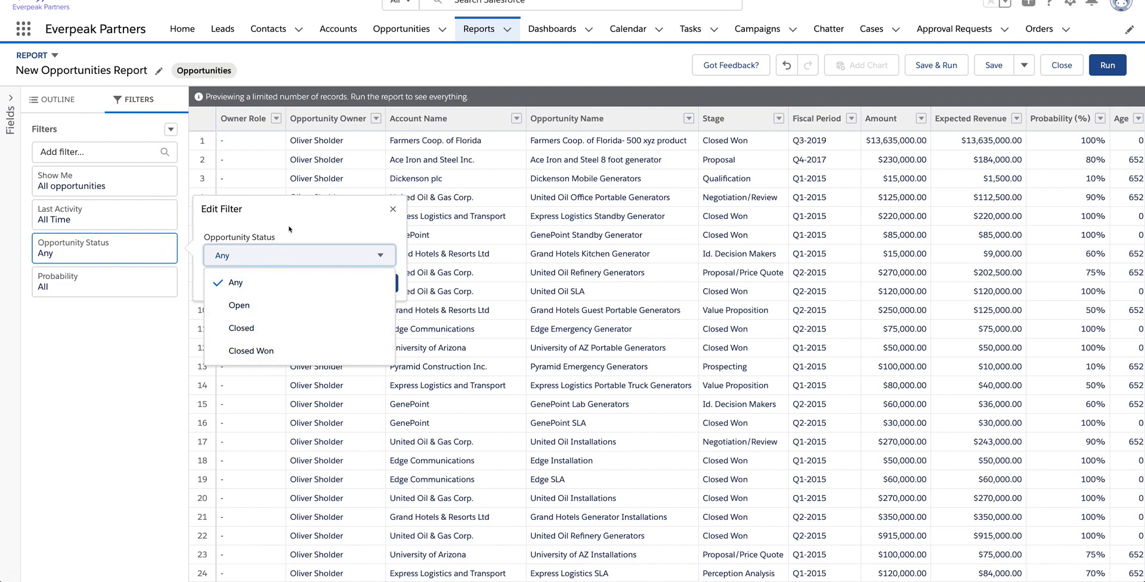
{"action": "left_click", "coordinate": [287, 354]}
{"action": "left_click", "coordinate": [373, 285]}
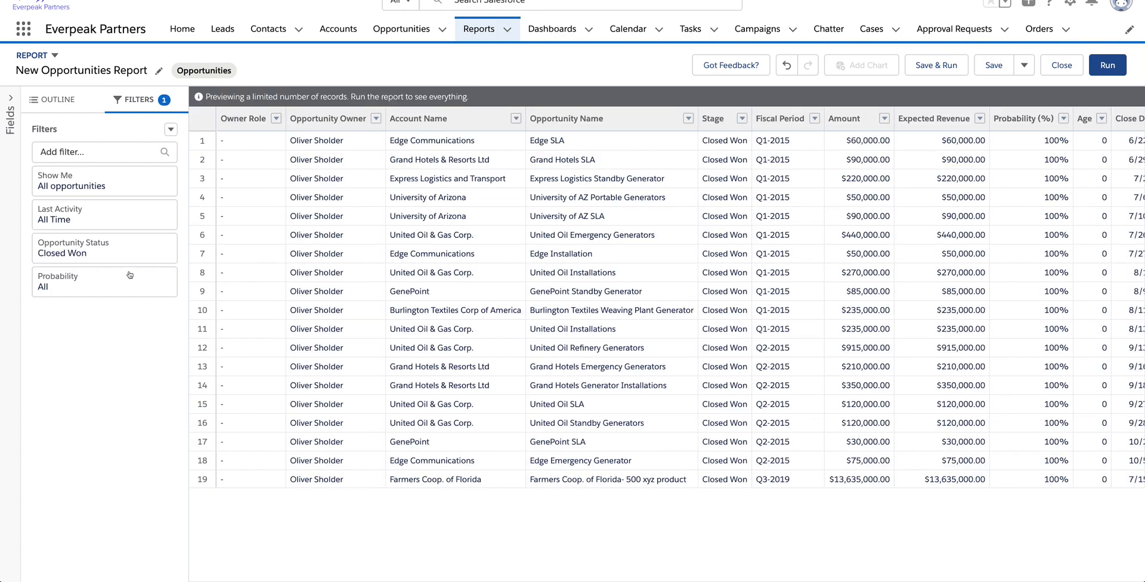
Step: Look through the Probability filter's percentage options and close the list without choosing one
{"action": "left_click", "coordinate": [74, 283]}
{"action": "left_click", "coordinate": [280, 287]}
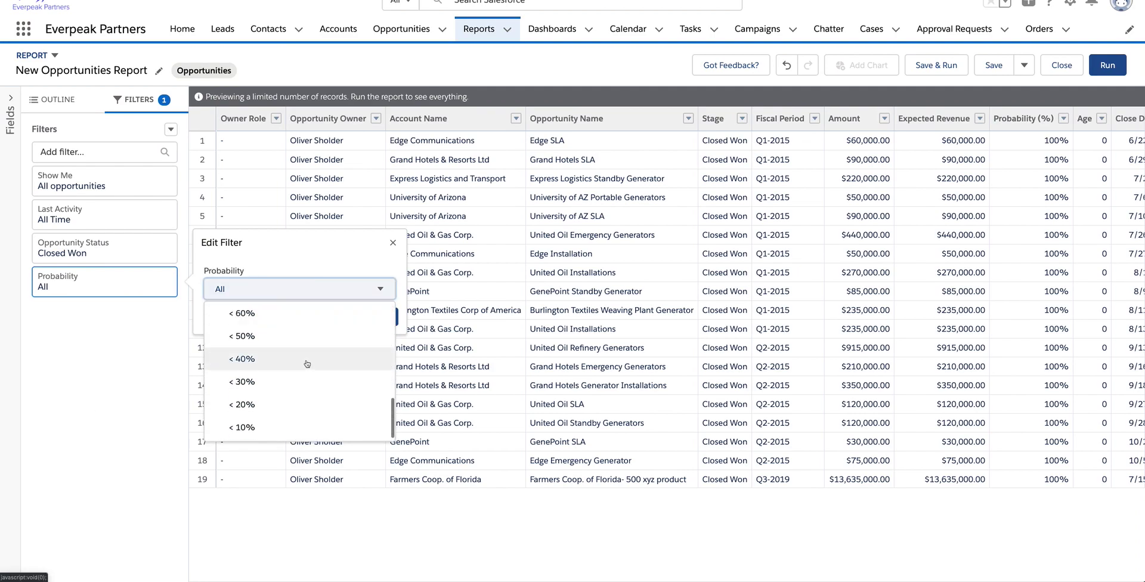
{"action": "key", "text": "Escape"}
Step: Check the Lead Source column in the preview and add a Lead Source filter to the report
{"action": "scroll", "coordinate": [922, 201], "scroll_direction": "right", "scroll_amount": 1}
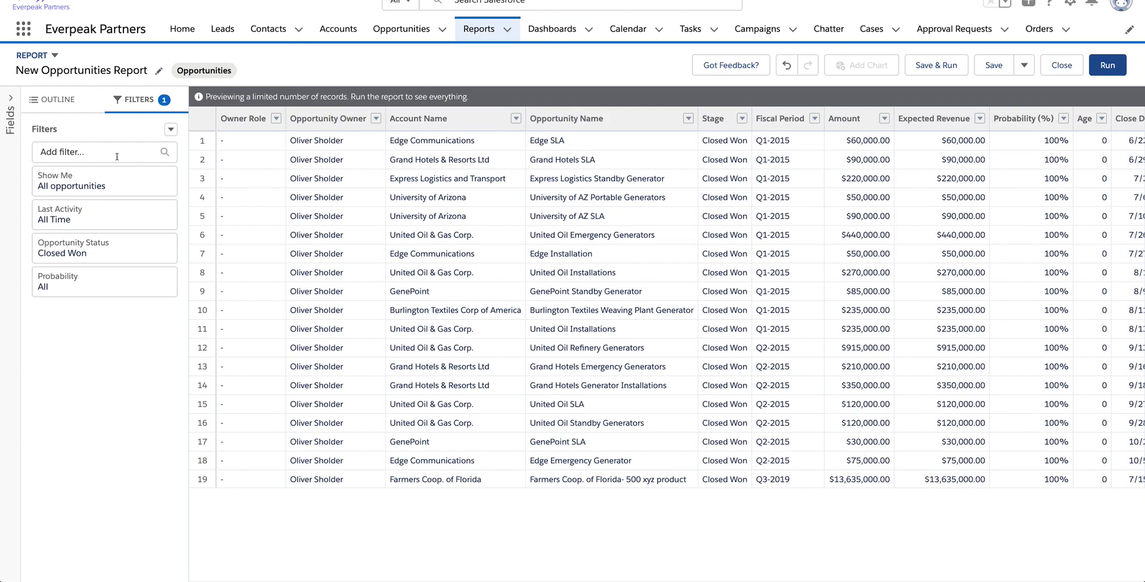
{"action": "scroll", "coordinate": [466, 371], "scroll_direction": "right", "scroll_amount": 5}
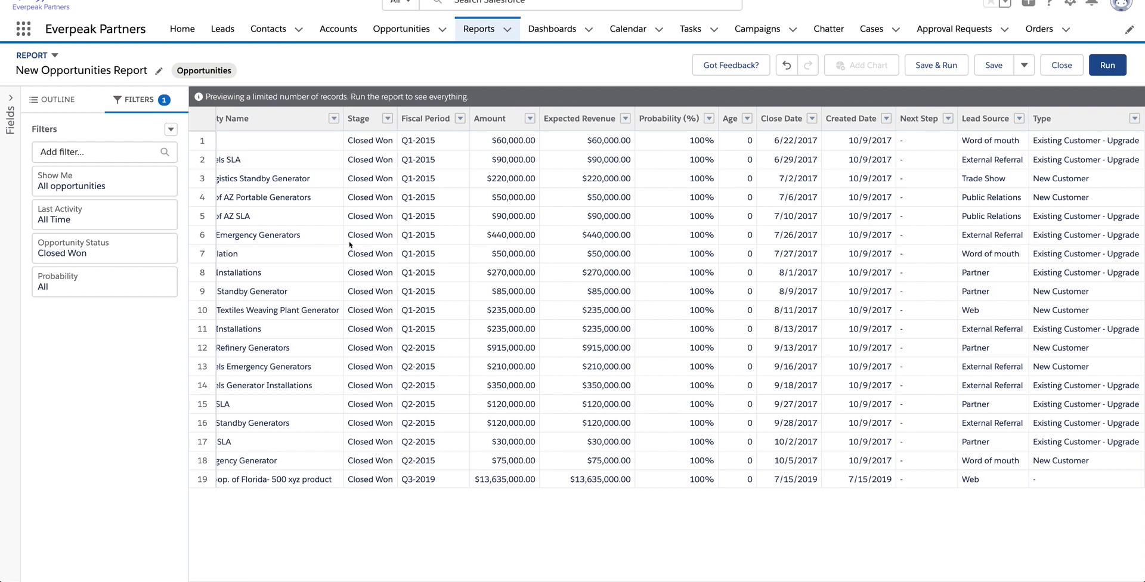
{"action": "left_click", "coordinate": [117, 152]}
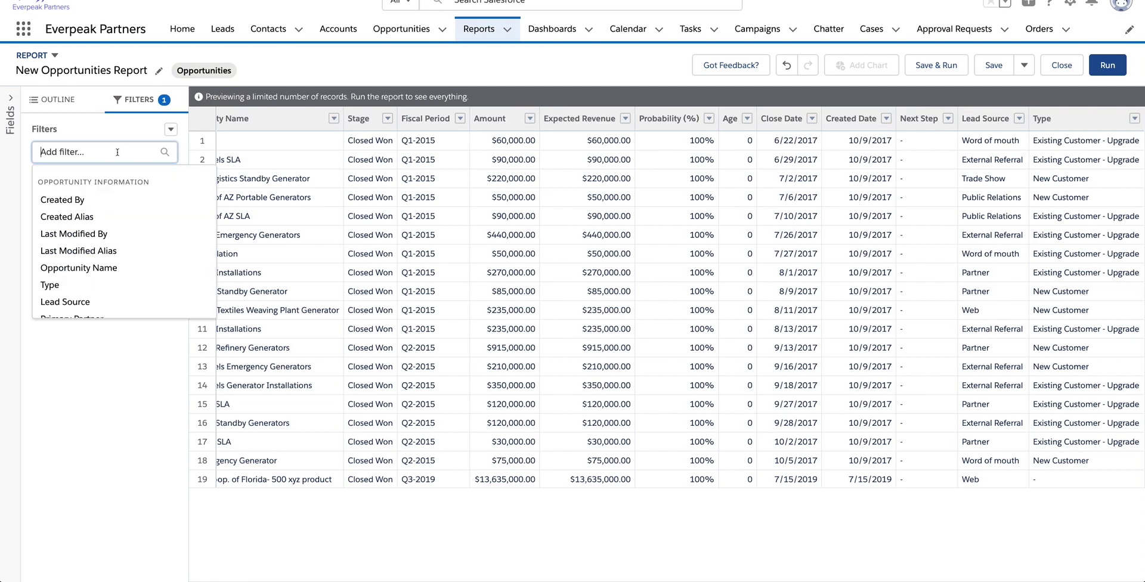
{"action": "type", "text": "lead"}
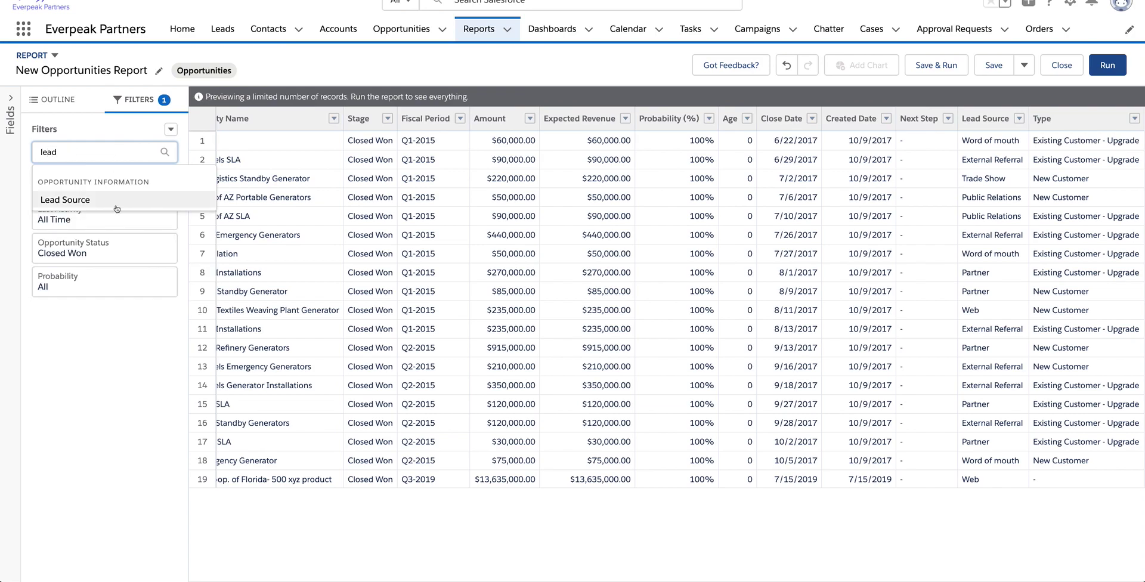
{"action": "left_click", "coordinate": [118, 207]}
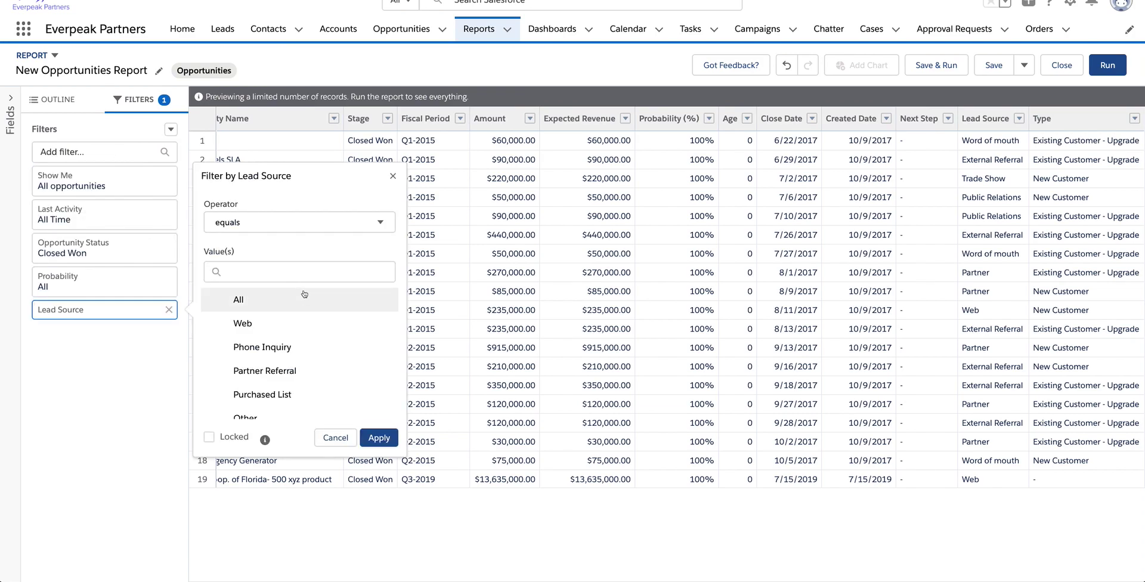
Step: Look through the Lead Source filter's available values and search them for "External"
{"action": "scroll", "coordinate": [308, 293], "scroll_direction": "down", "scroll_amount": 1}
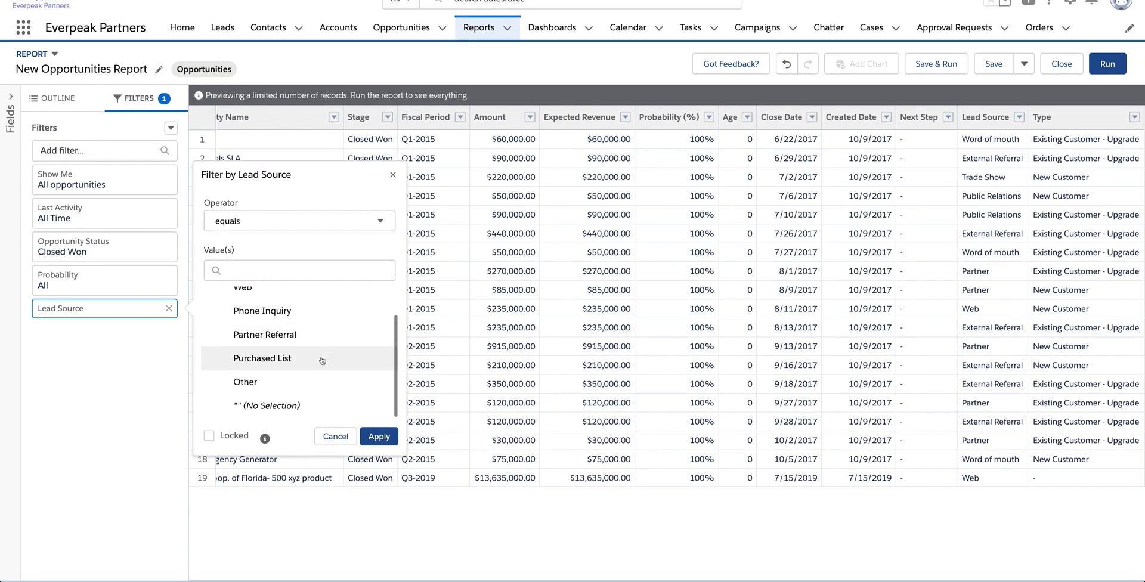
{"action": "scroll", "coordinate": [324, 385], "scroll_direction": "up", "scroll_amount": 1}
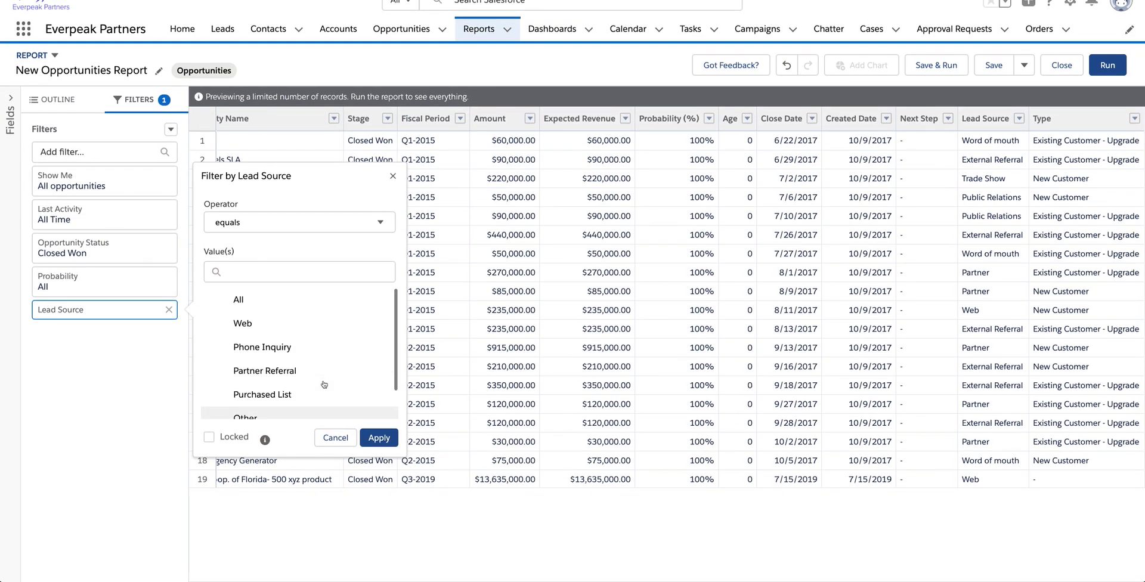
{"action": "scroll", "coordinate": [322, 391], "scroll_direction": "down", "scroll_amount": 1}
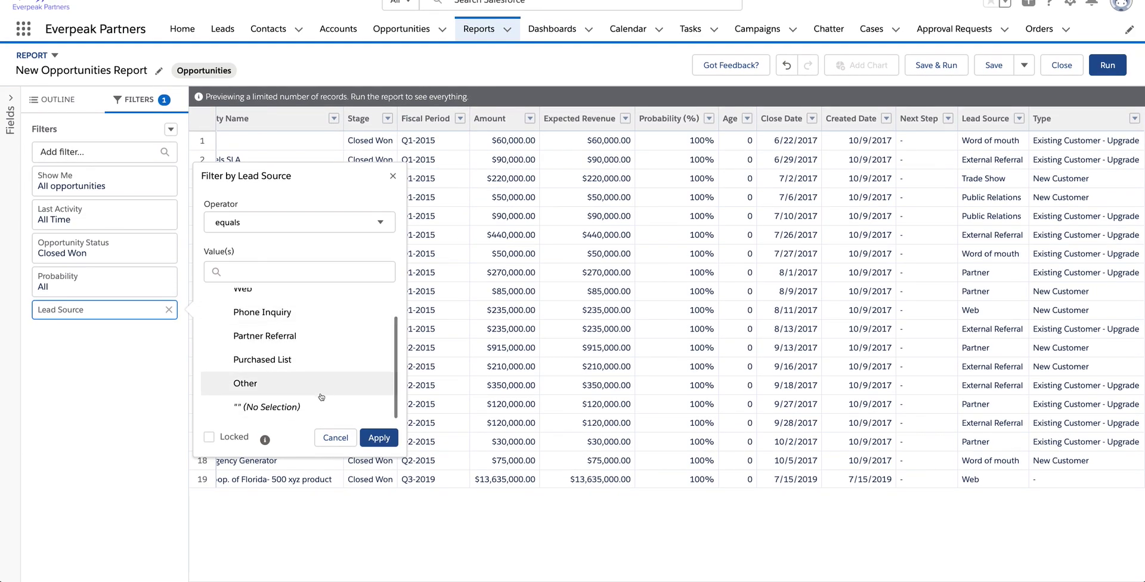
{"action": "scroll", "coordinate": [309, 402], "scroll_direction": "up", "scroll_amount": 1}
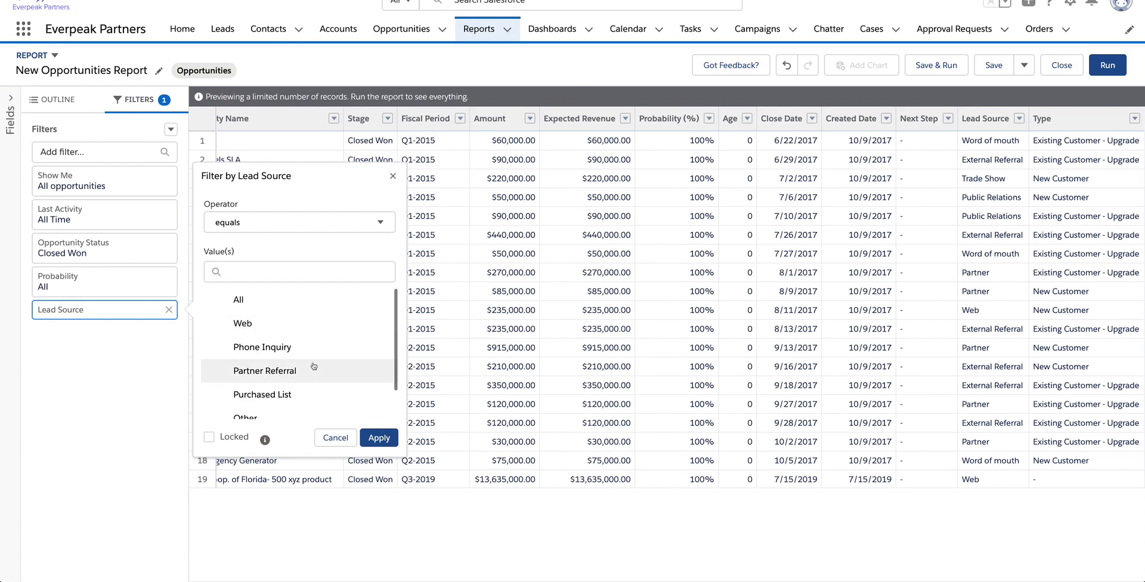
{"action": "scroll", "coordinate": [311, 368], "scroll_direction": "down", "scroll_amount": 1}
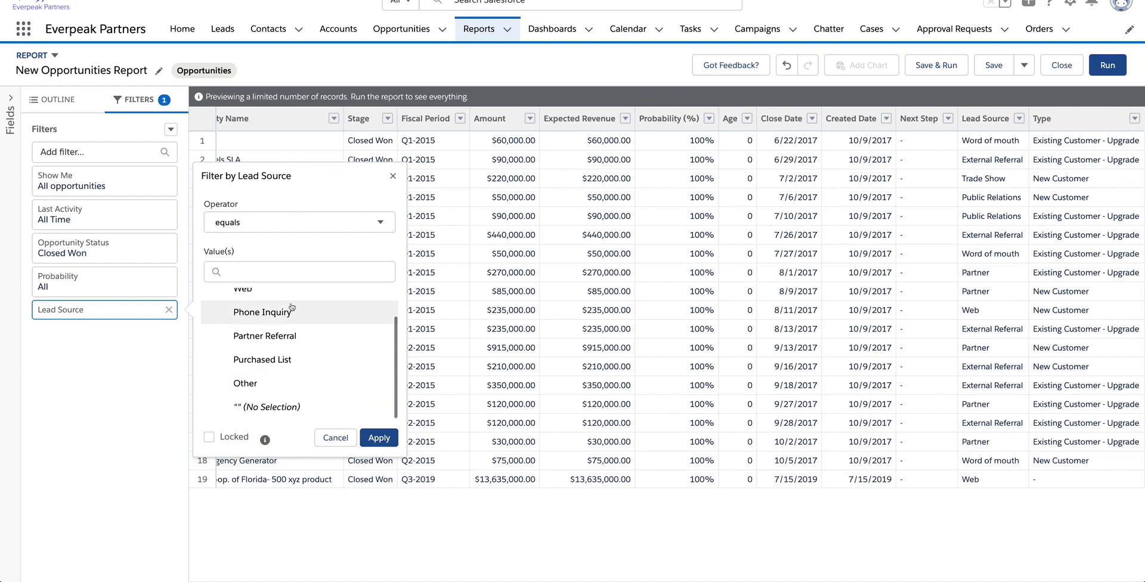
{"action": "left_click", "coordinate": [270, 275]}
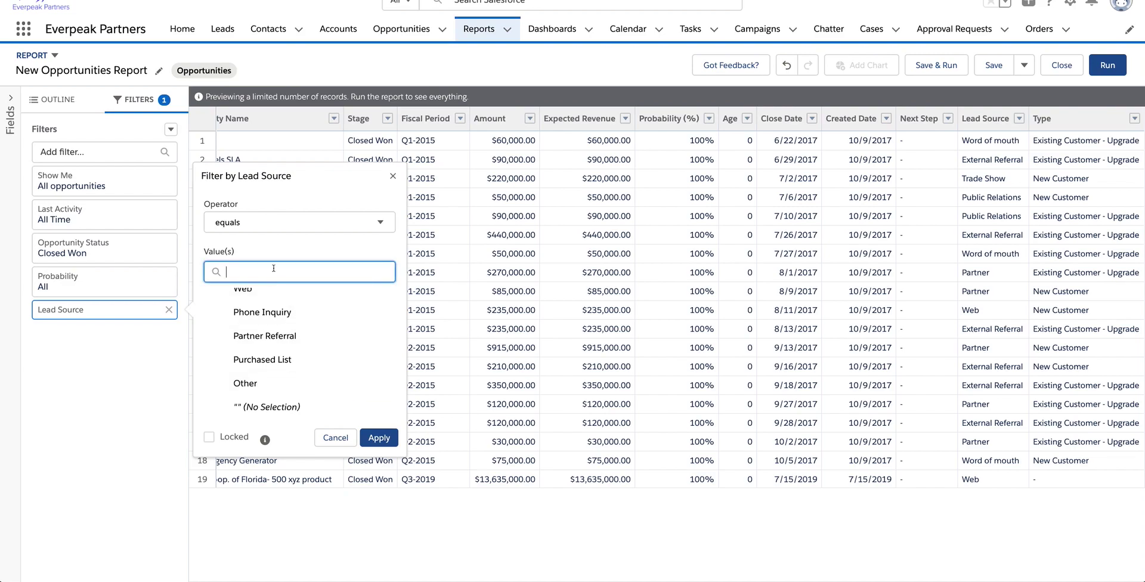
{"action": "type", "text": "External"}
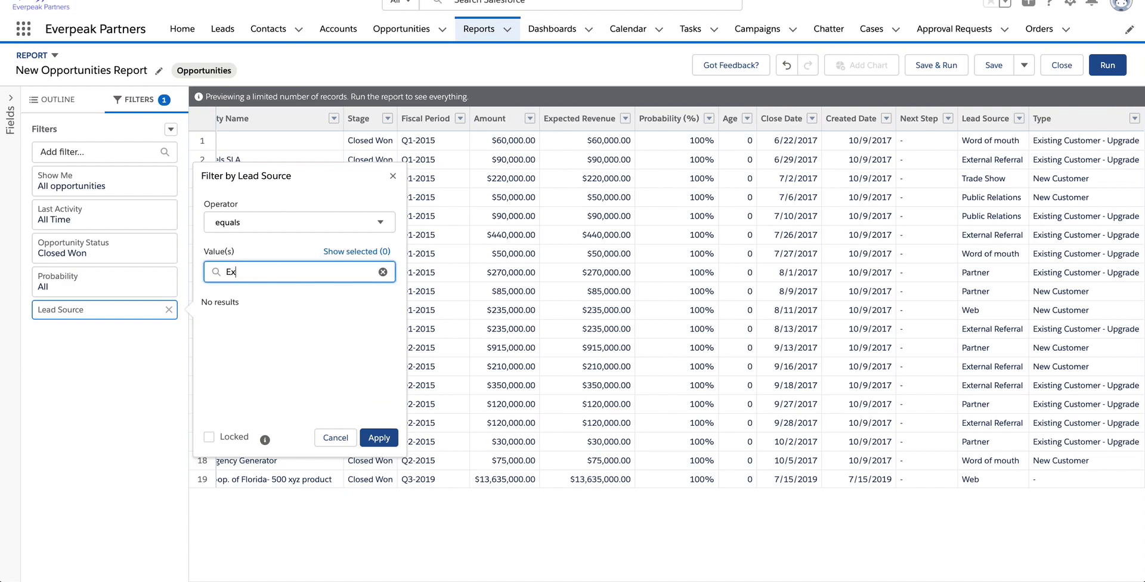
Step: Set the Lead Source filter's operator to contains and its value to External Referral
{"action": "left_click", "coordinate": [263, 226]}
{"action": "scroll", "coordinate": [281, 328], "scroll_direction": "down", "scroll_amount": 3}
{"action": "left_click", "coordinate": [281, 316]}
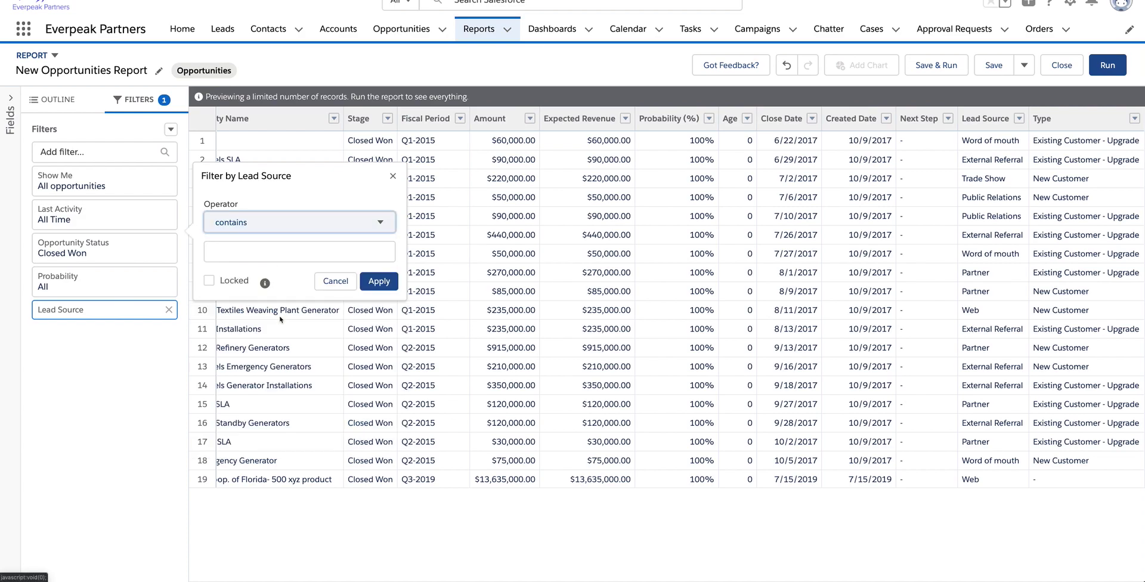
{"action": "type", "text": "External Referral"}
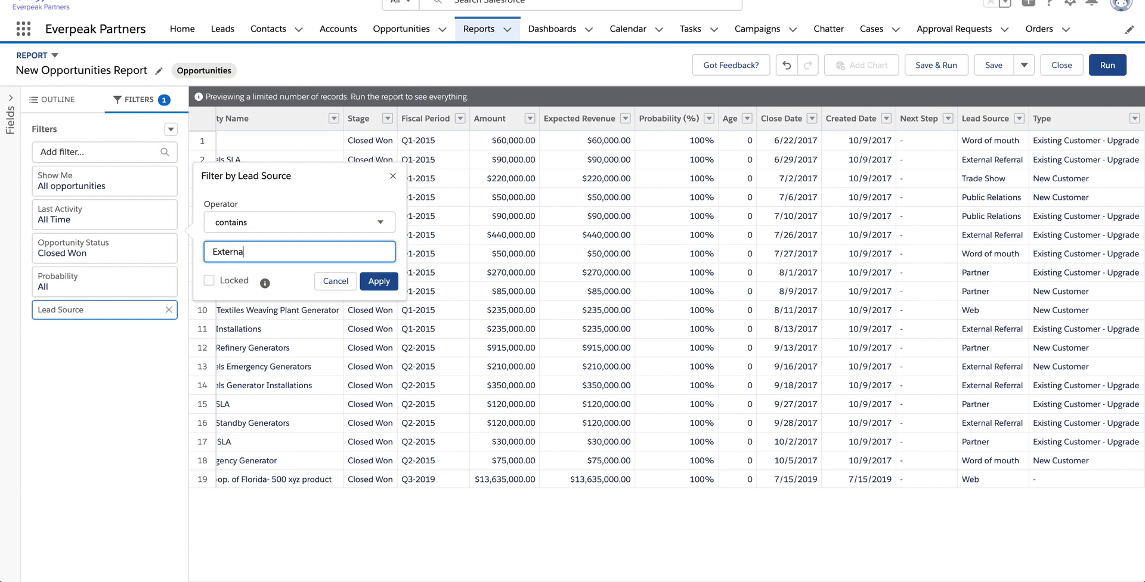
Step: Review the Lead Source filter's operator choices, keep contains, and apply the filter
{"action": "left_click", "coordinate": [300, 222]}
{"action": "left_click", "coordinate": [299, 224]}
{"action": "left_click", "coordinate": [300, 224]}
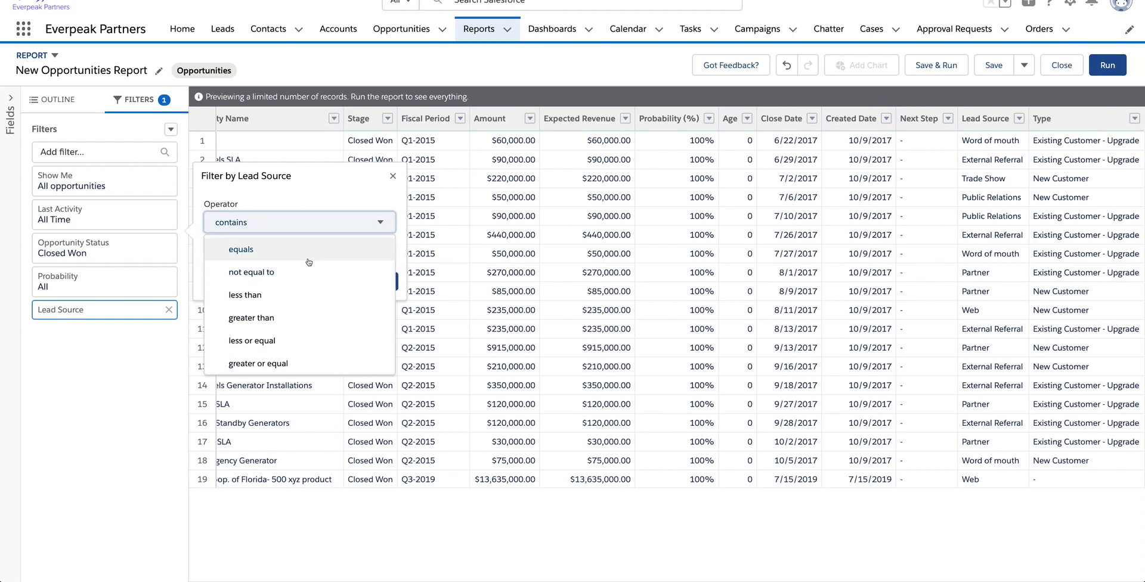
{"action": "scroll", "coordinate": [308, 286], "scroll_direction": "down", "scroll_amount": 2}
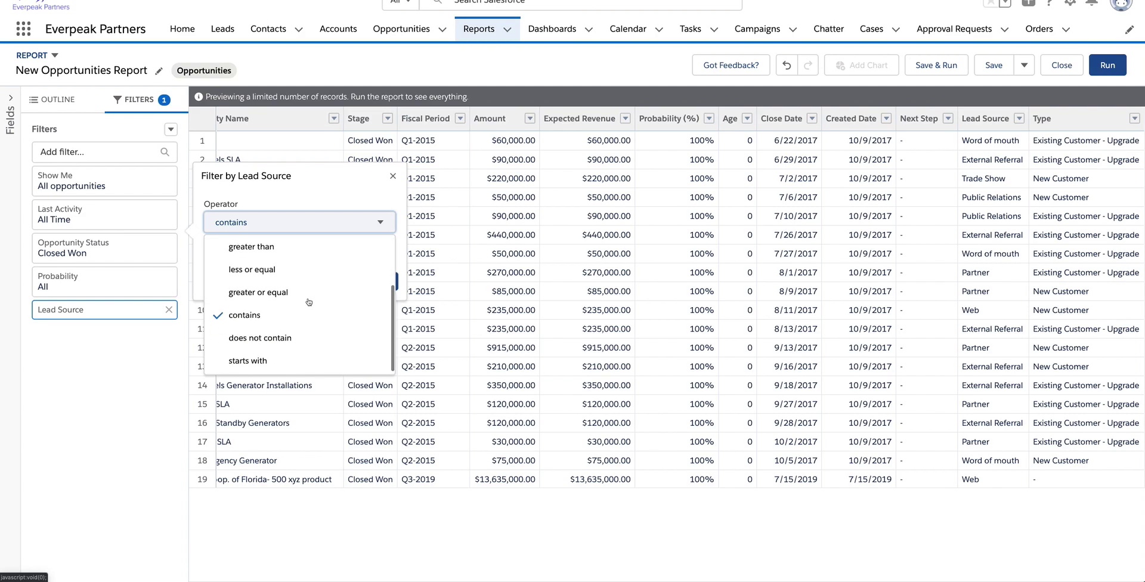
{"action": "scroll", "coordinate": [308, 286], "scroll_direction": "up", "scroll_amount": 2}
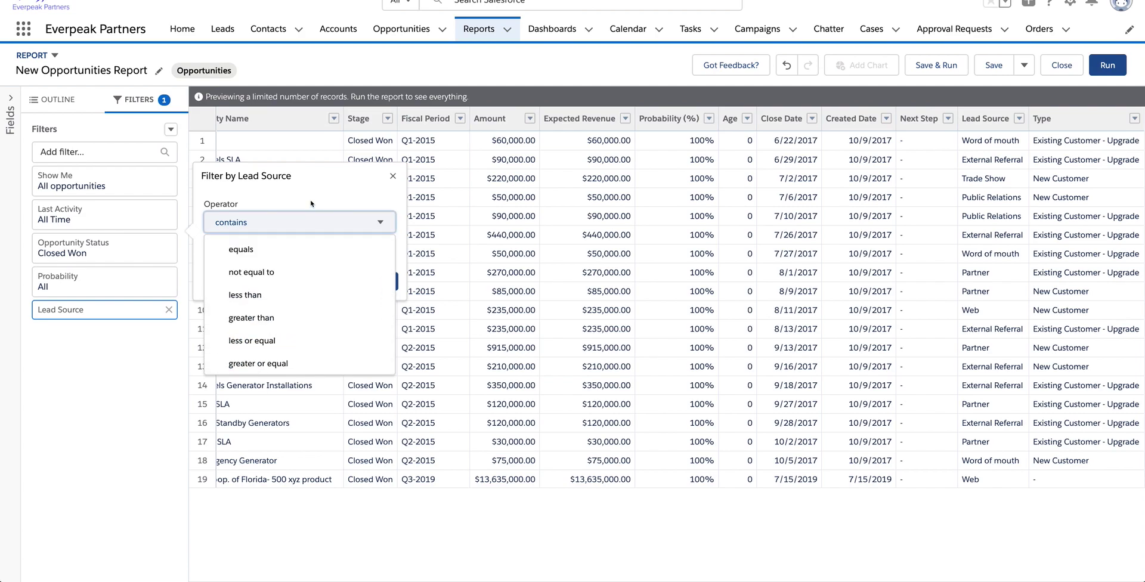
{"action": "left_click", "coordinate": [300, 224]}
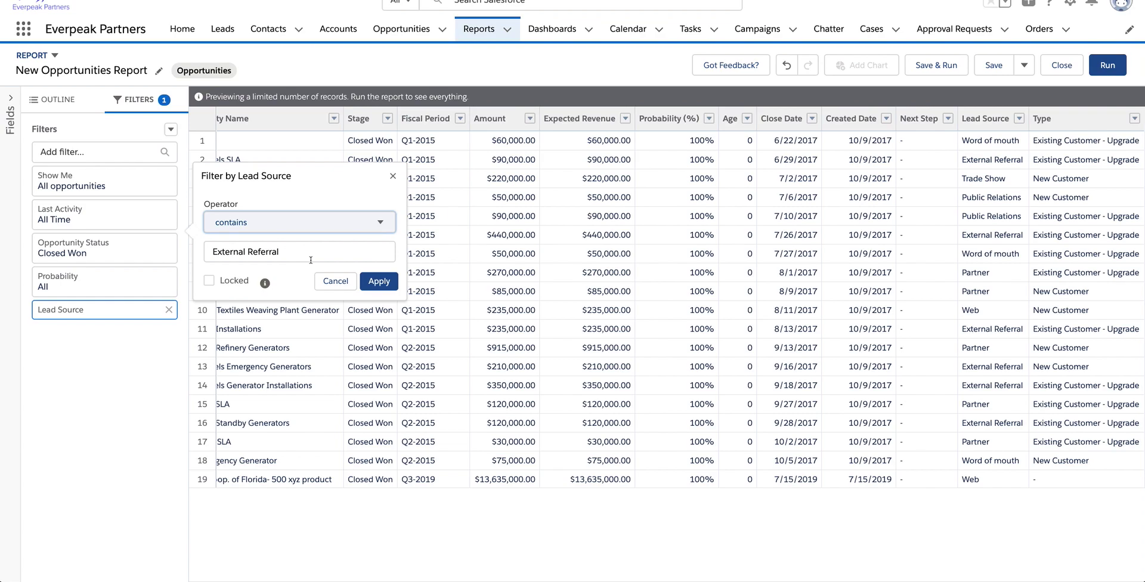
{"action": "left_click", "coordinate": [379, 282]}
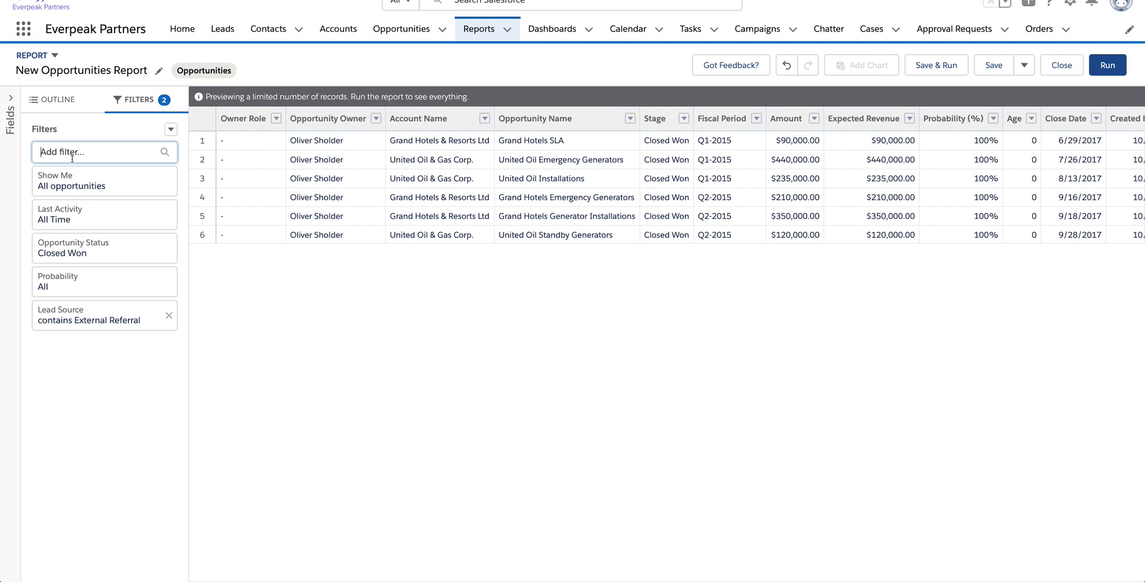
Step: Add an Amount filter with the operator greater than and the value 500000, and apply it
{"action": "type", "text": "amount"}
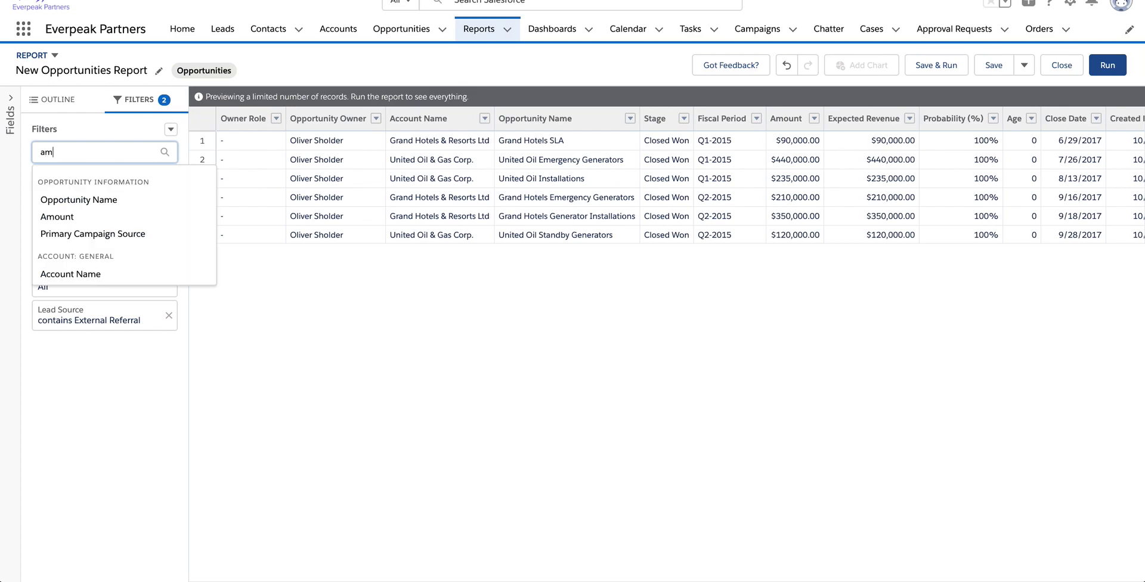
{"action": "left_click", "coordinate": [75, 201]}
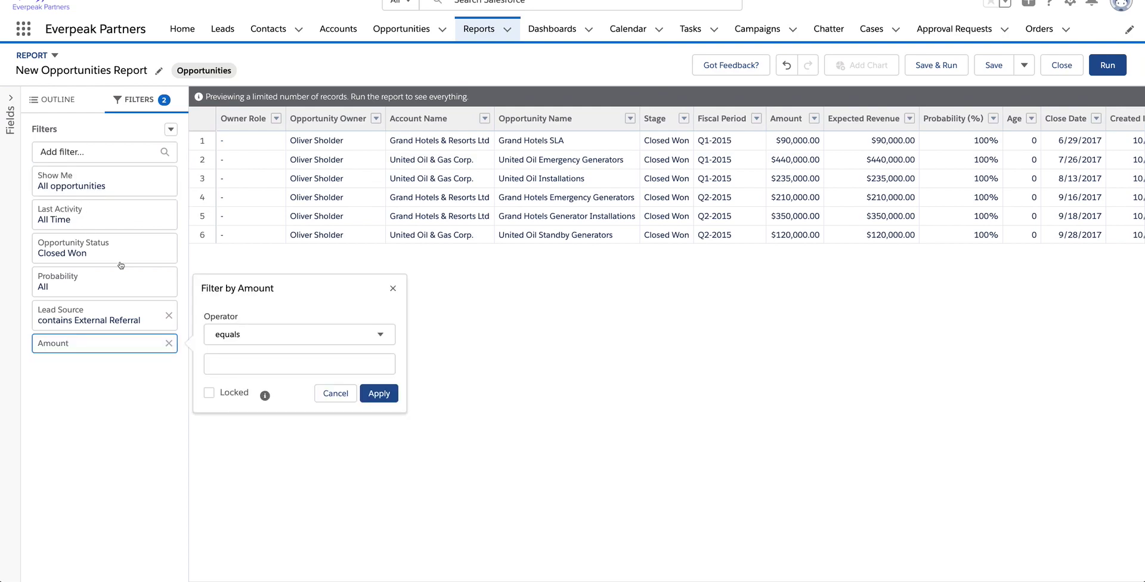
{"action": "left_click", "coordinate": [276, 337]}
{"action": "scroll", "coordinate": [305, 468], "scroll_direction": "down", "scroll_amount": 1}
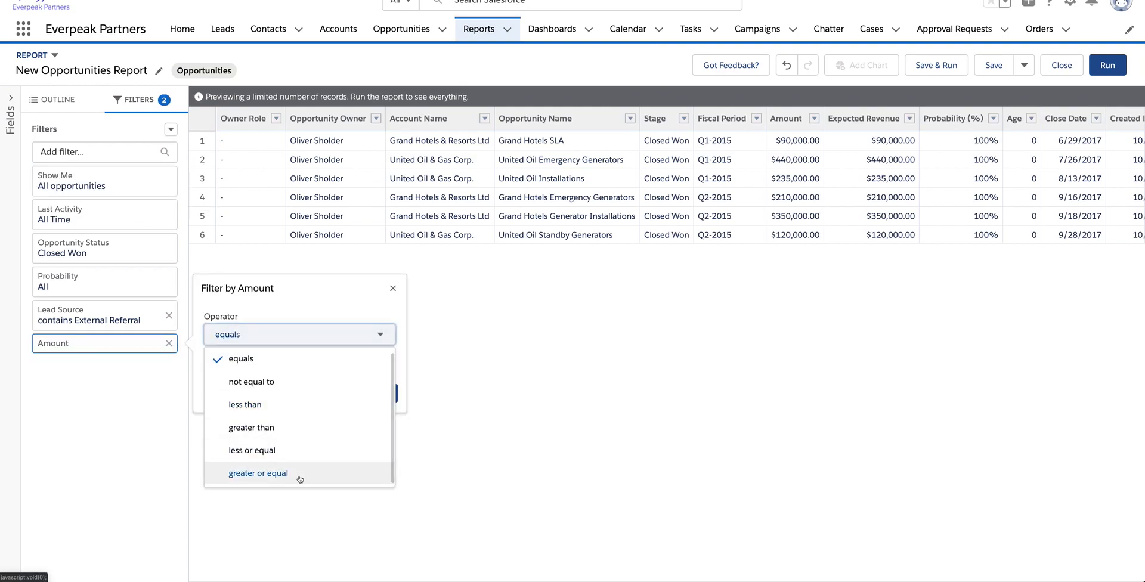
{"action": "left_click", "coordinate": [289, 431]}
{"action": "key", "text": "Tab"}
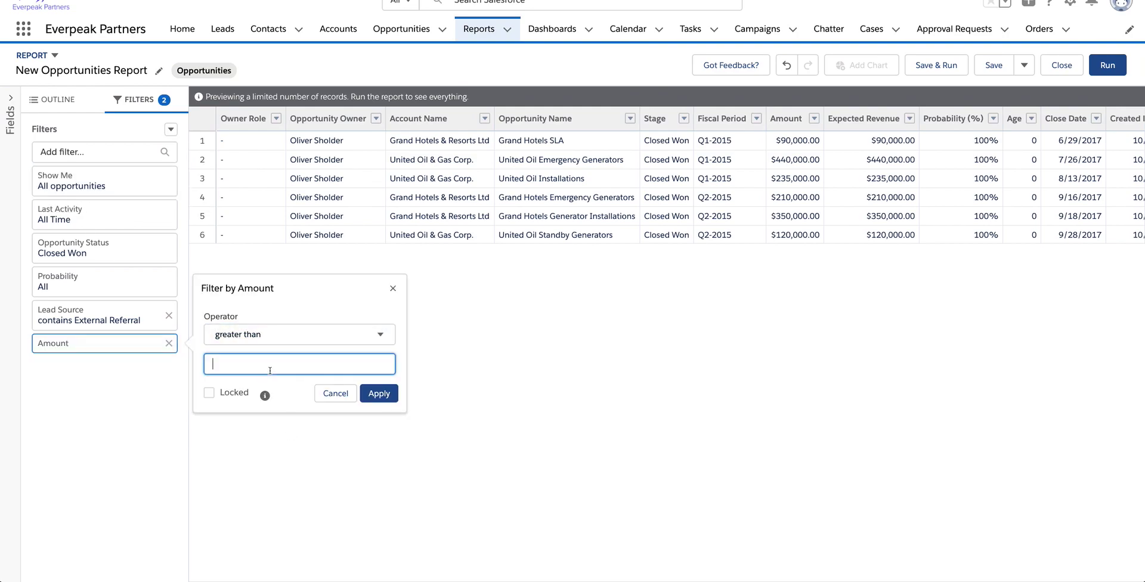
{"action": "type", "text": "500000"}
{"action": "left_click", "coordinate": [392, 399]}
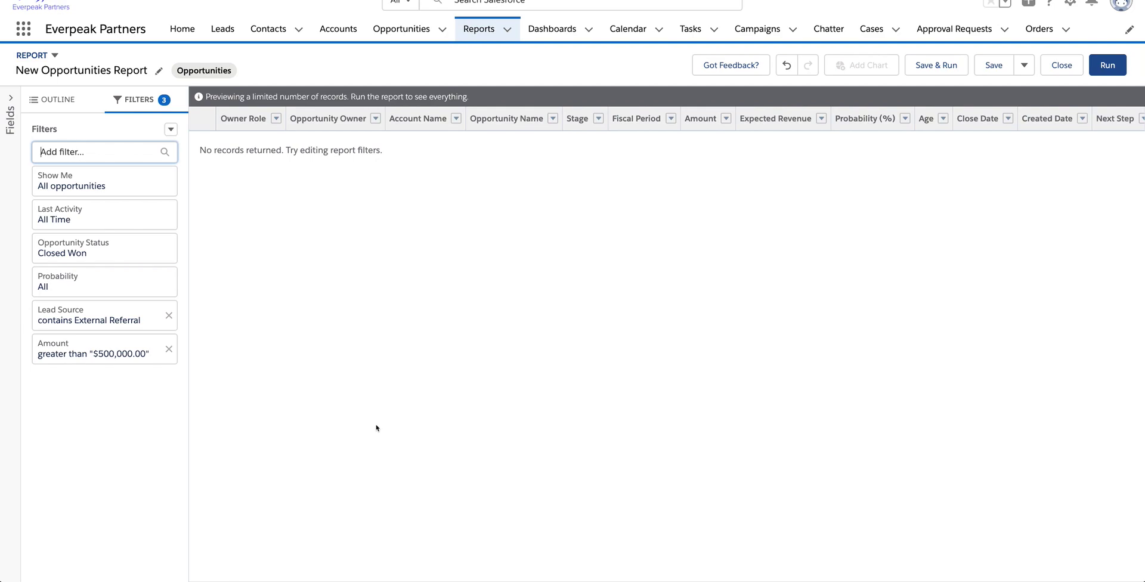
Step: Set the Amount filter's value to 50000, keeping the greater than operator, and apply it
{"action": "left_click", "coordinate": [94, 355]}
{"action": "left_click", "coordinate": [308, 369]}
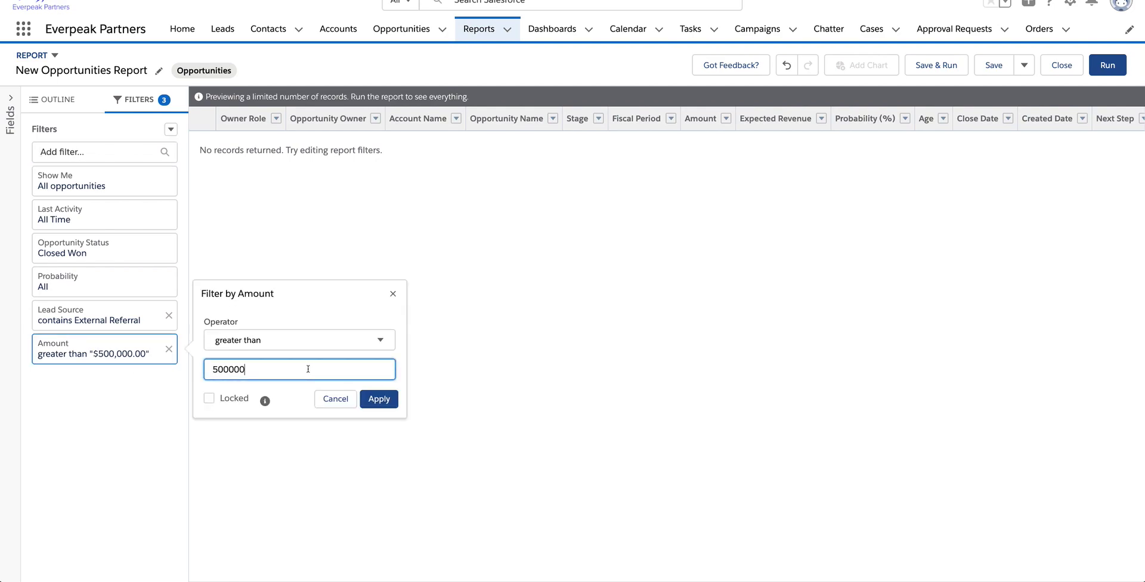
{"action": "left_click", "coordinate": [374, 399]}
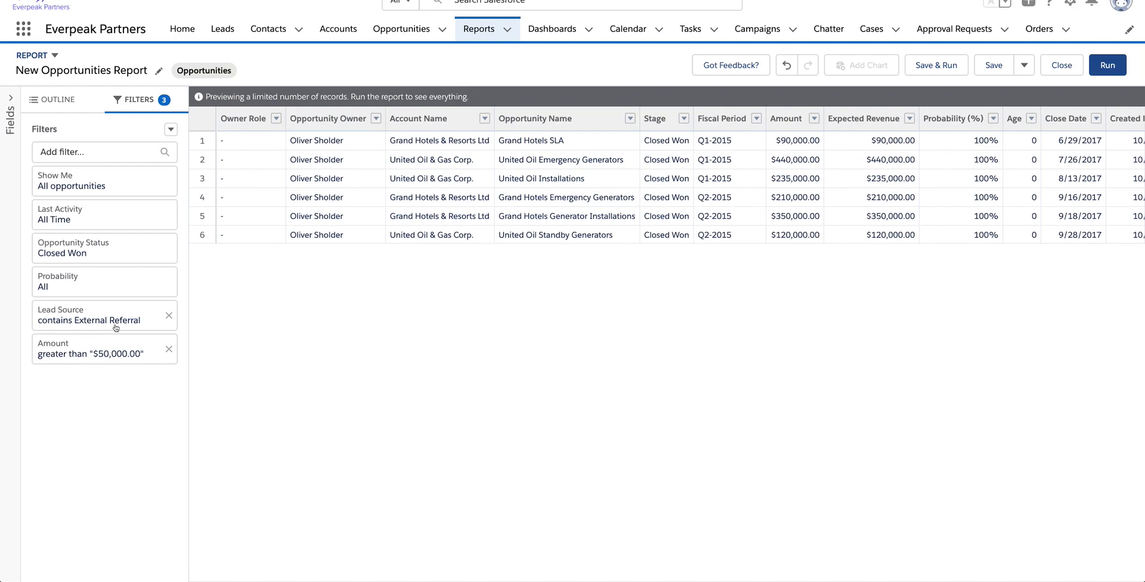
Step: Try the filter logic 1 OR 2 for the Lead Source and Amount filters, and leave the logic editor without applying it
{"action": "left_click", "coordinate": [171, 129]}
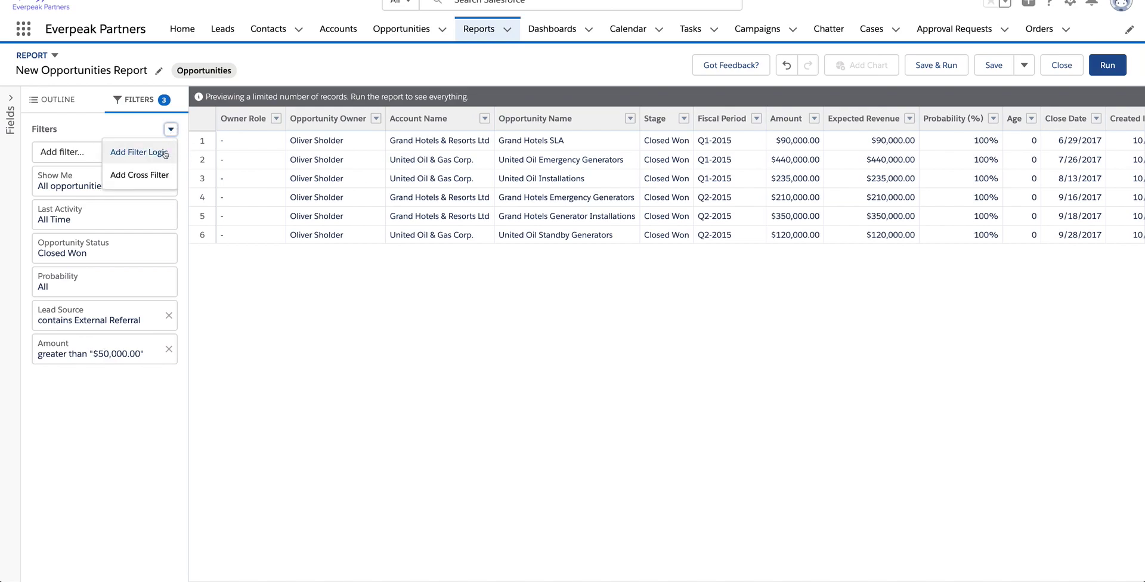
{"action": "left_click", "coordinate": [140, 152]}
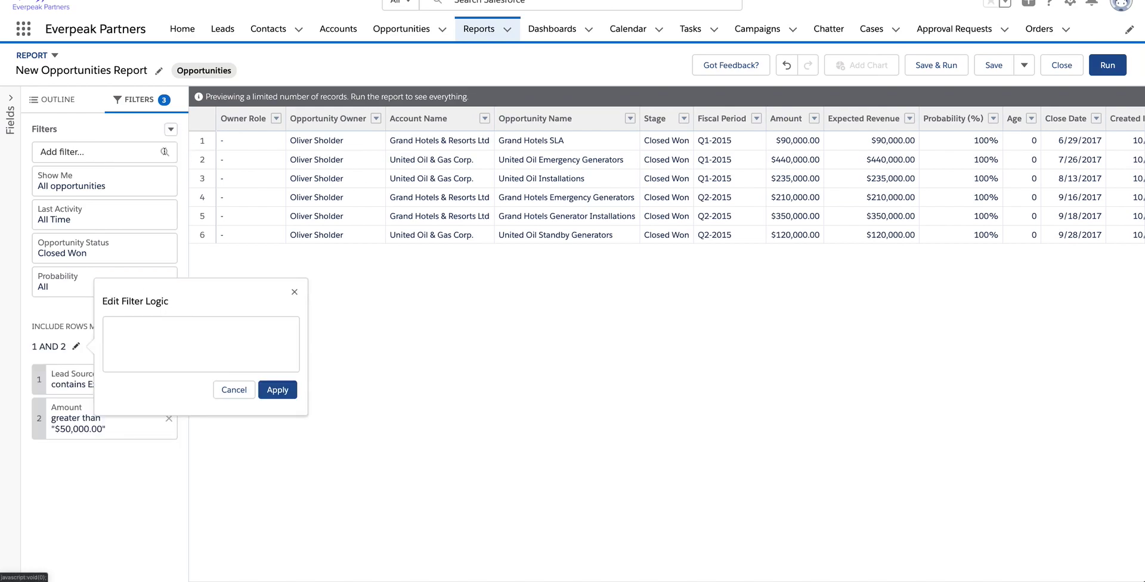
{"action": "double_click", "coordinate": [123, 328]}
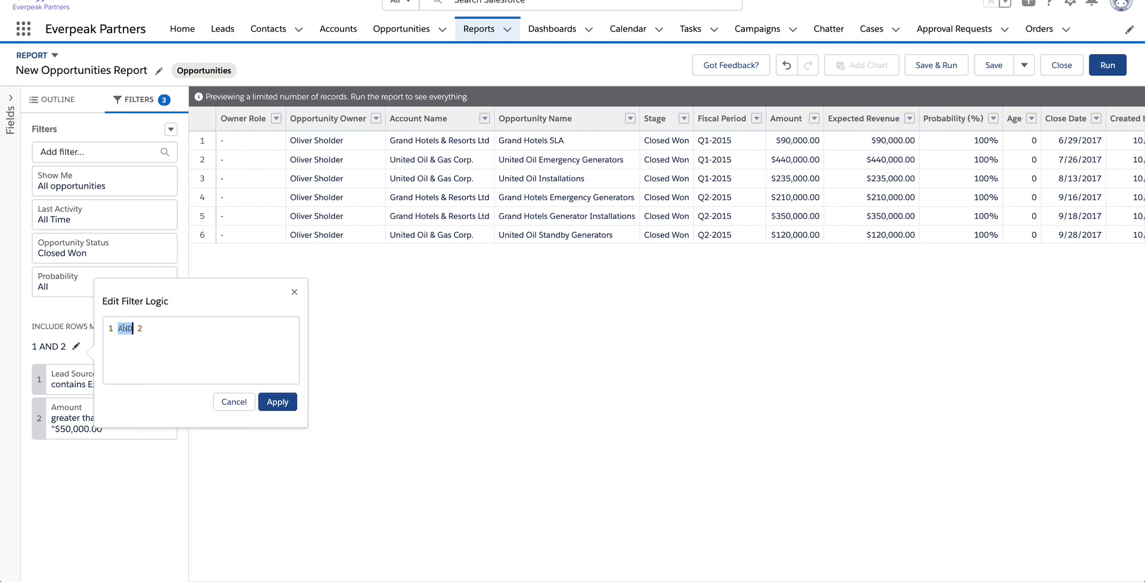
{"action": "type", "text": "OR"}
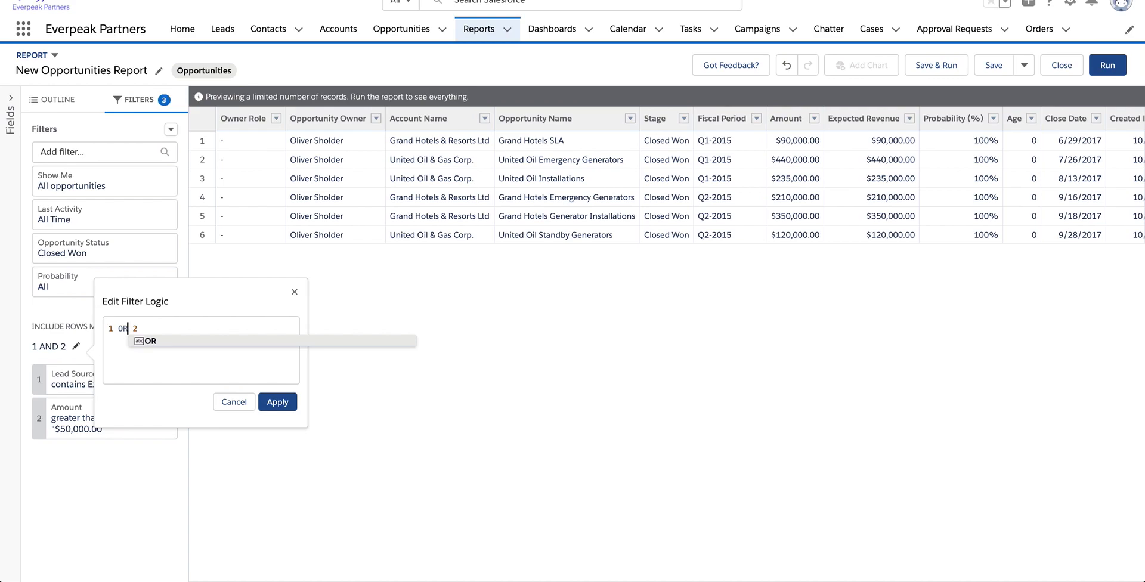
{"action": "left_click", "coordinate": [295, 292]}
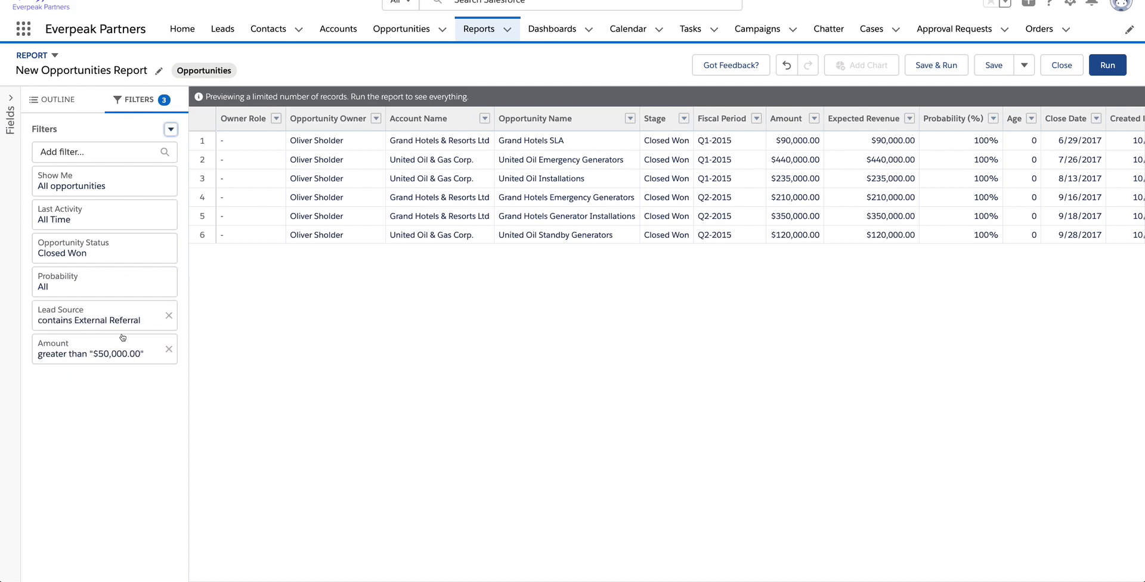
{"action": "left_click", "coordinate": [171, 129]}
{"action": "left_click", "coordinate": [168, 152]}
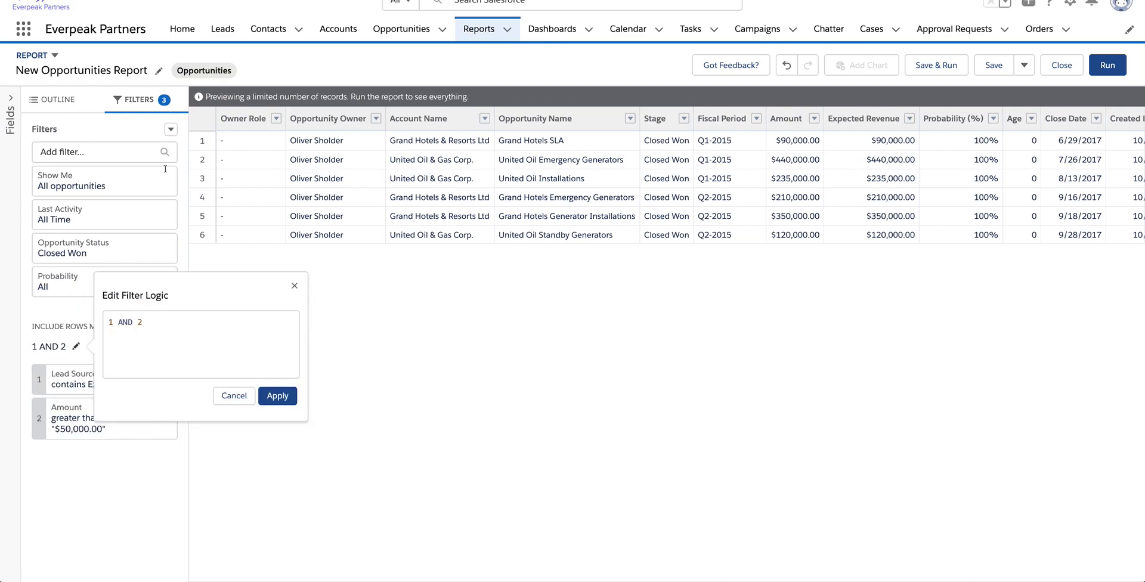
{"action": "left_click", "coordinate": [294, 287]}
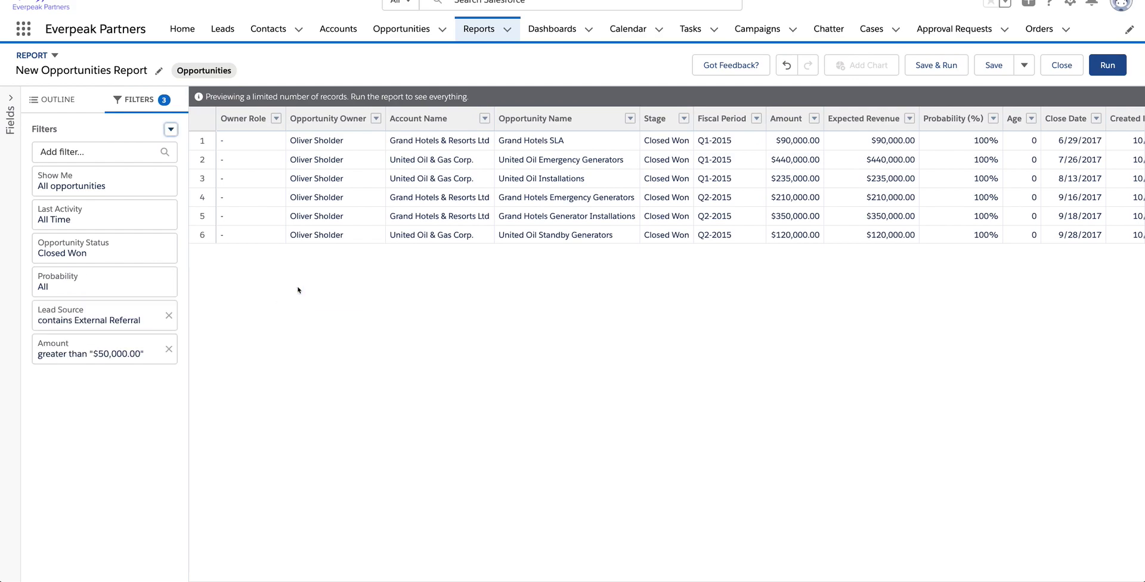
Step: Remove the Owner Role column, and reorder the columns so Stage follows Opportunity Owner and Close Date follows Account Name
{"action": "left_click", "coordinate": [69, 111]}
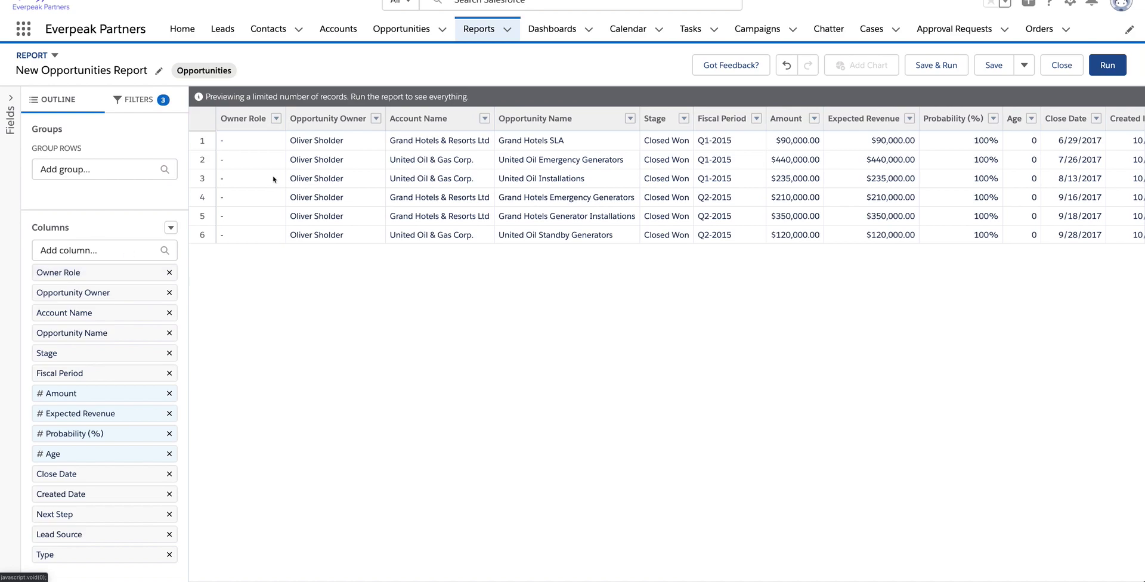
{"action": "left_click", "coordinate": [170, 272]}
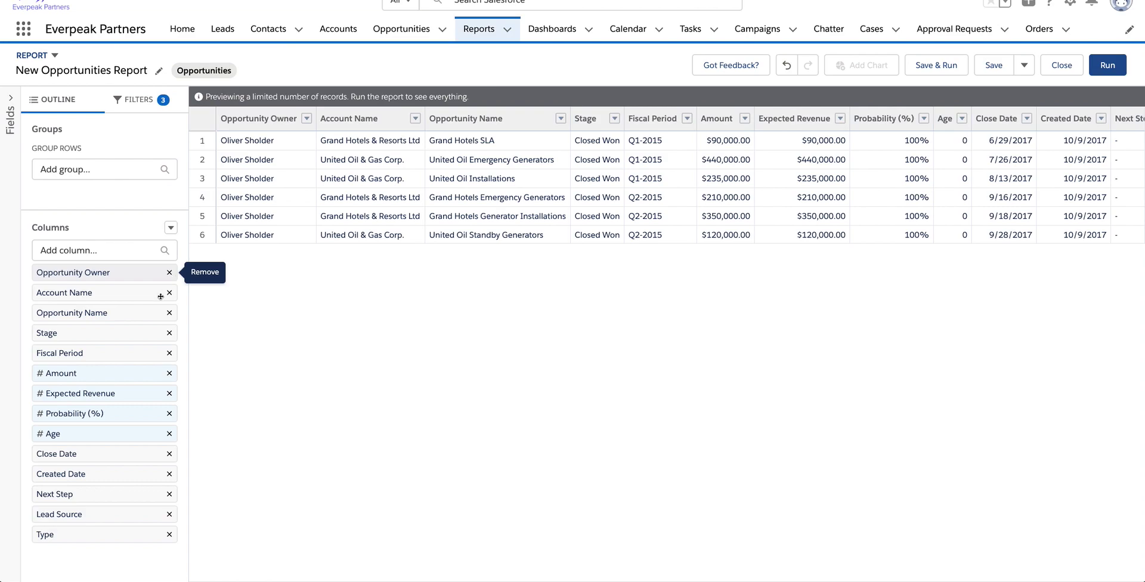
{"action": "left_click_drag", "start_coordinate": [103, 454], "coordinate": [107, 307]}
{"action": "left_click_drag", "start_coordinate": [87, 356], "coordinate": [94, 294]}
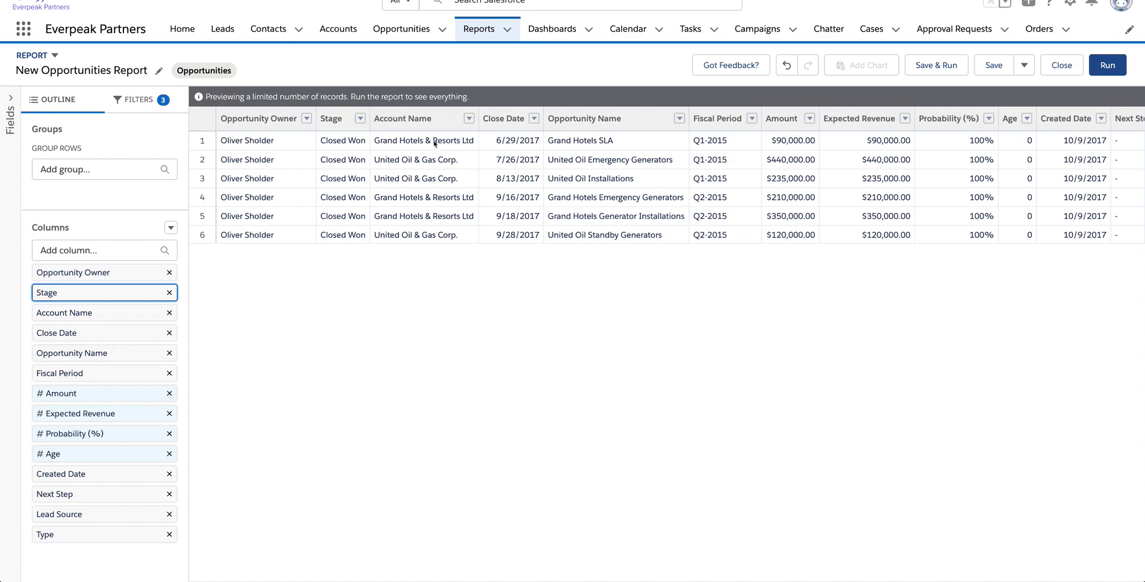
Step: Group the report rows by Account Name
{"action": "left_click", "coordinate": [80, 170]}
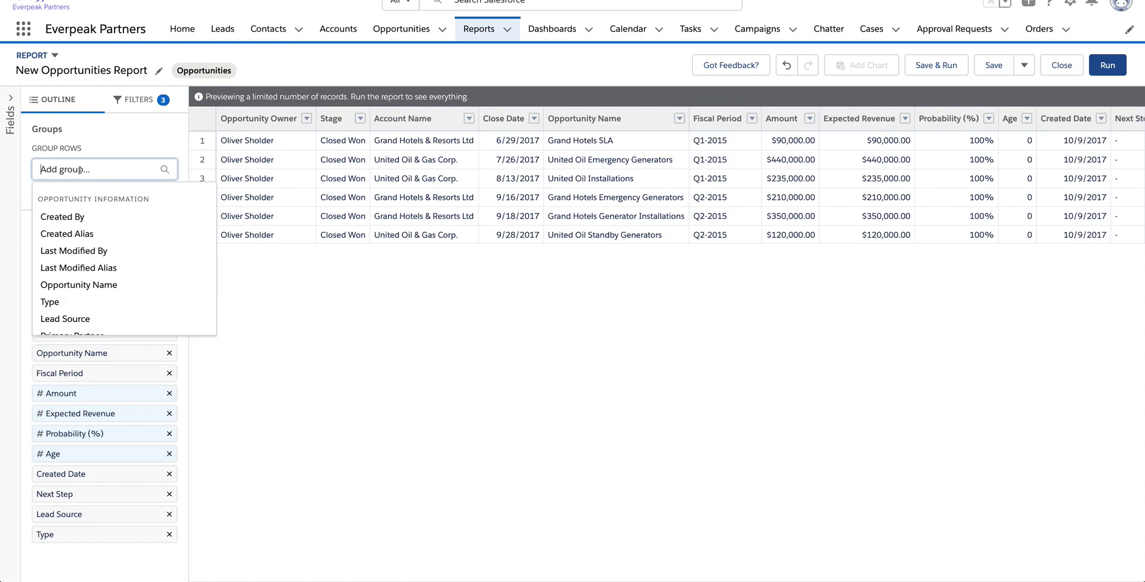
{"action": "type", "text": "acc"}
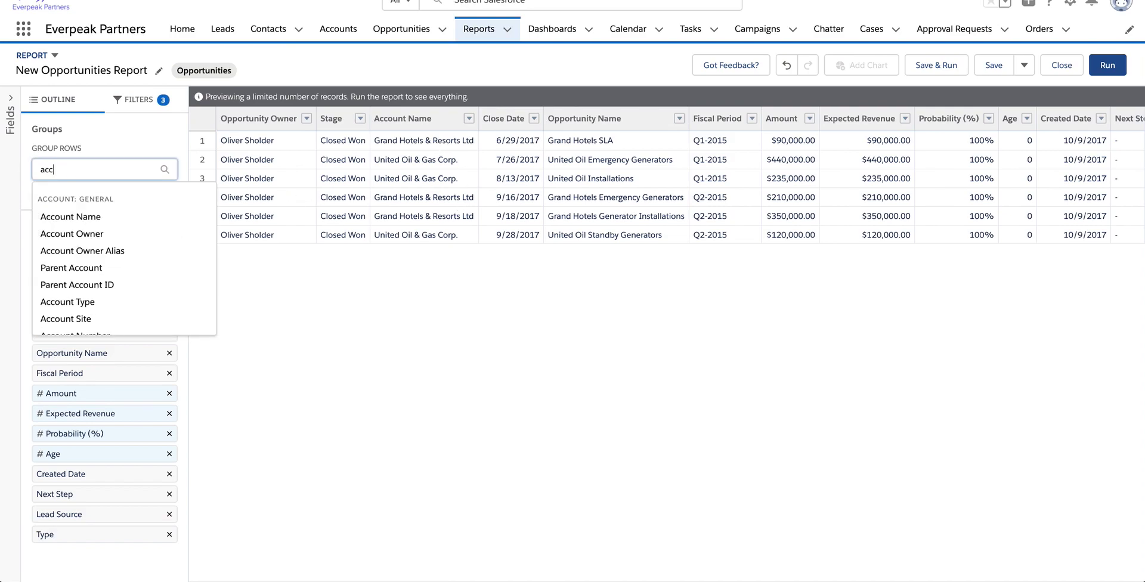
{"action": "left_click", "coordinate": [86, 217]}
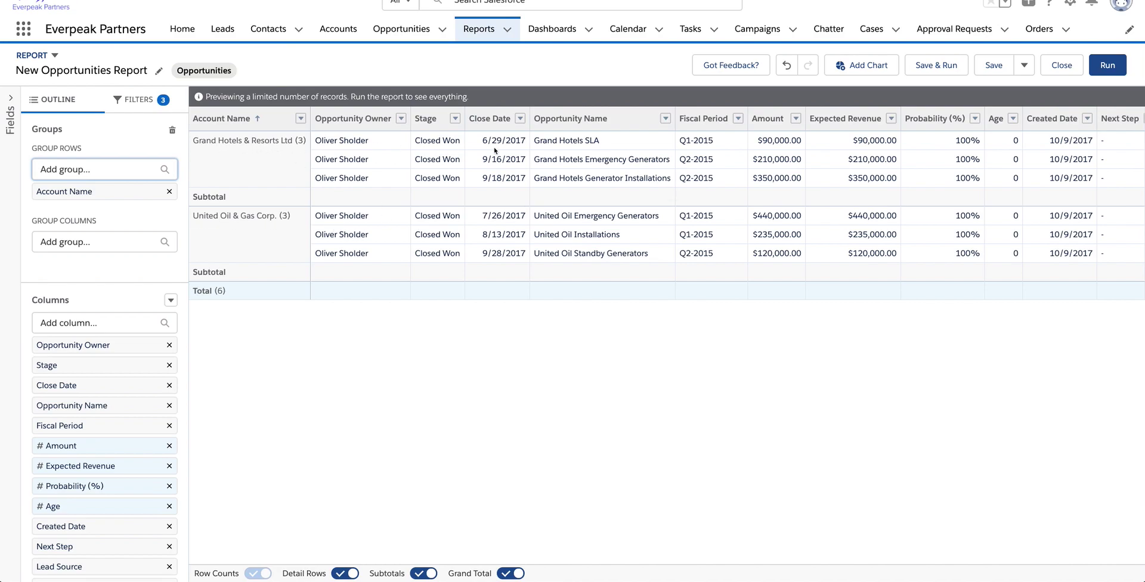
Step: Summarize the Amount column by Sum
{"action": "left_click", "coordinate": [797, 120]}
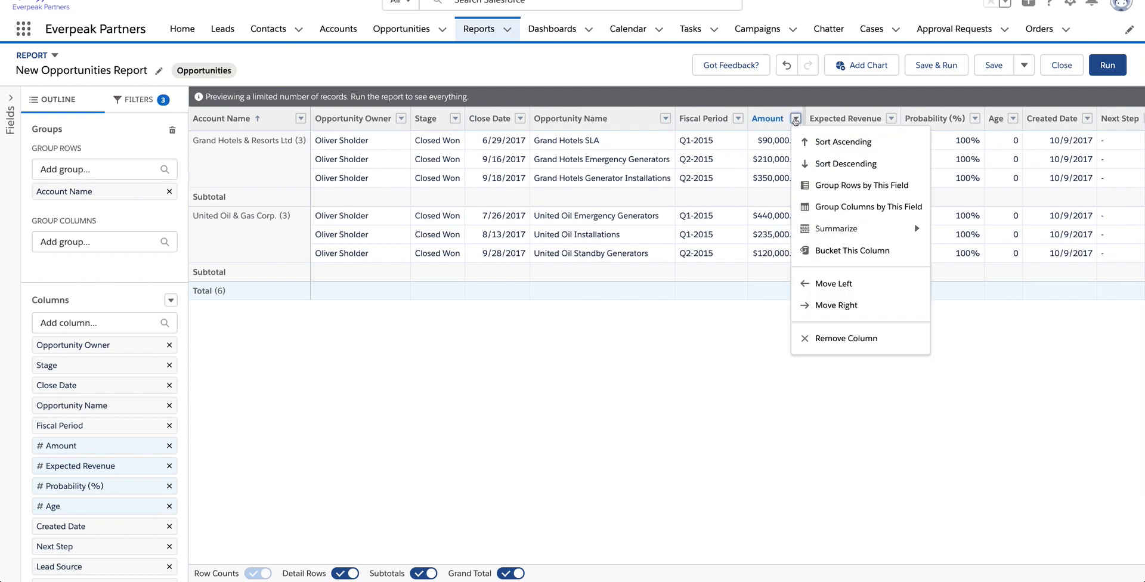
{"action": "mouse_move", "coordinate": [871, 228]}
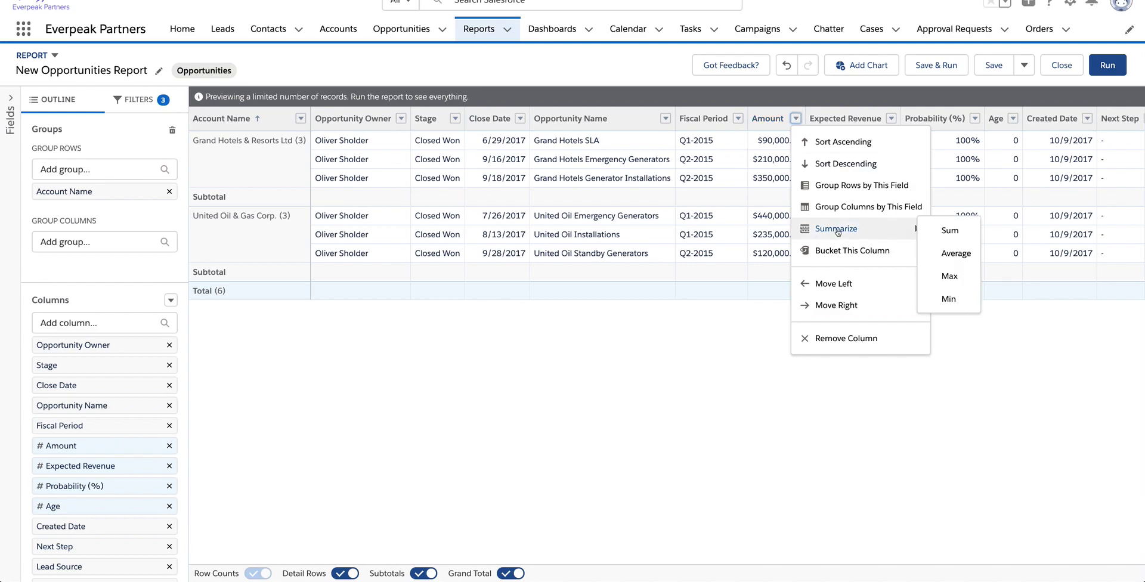
{"action": "left_click", "coordinate": [968, 235]}
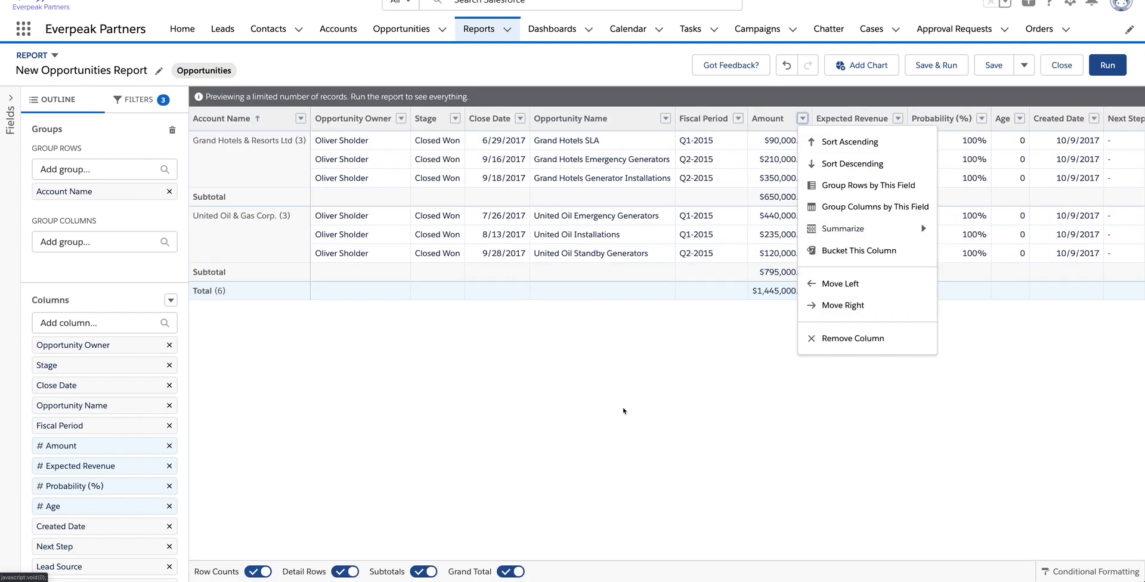
{"action": "left_click", "coordinate": [624, 411]}
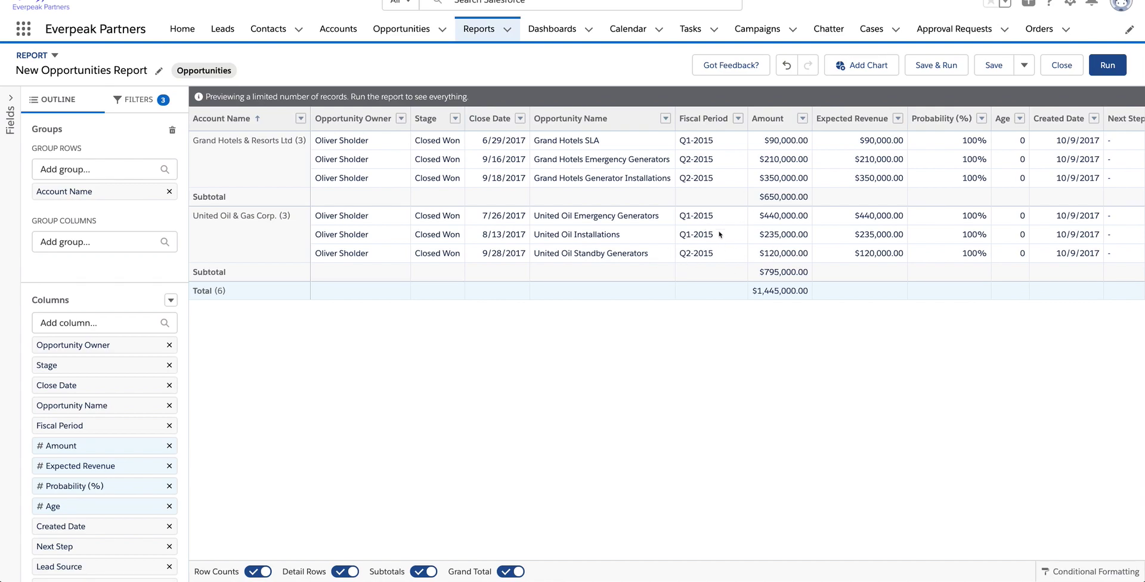
Step: Add a chart to the report and display it as a column chart
{"action": "left_click", "coordinate": [867, 71]}
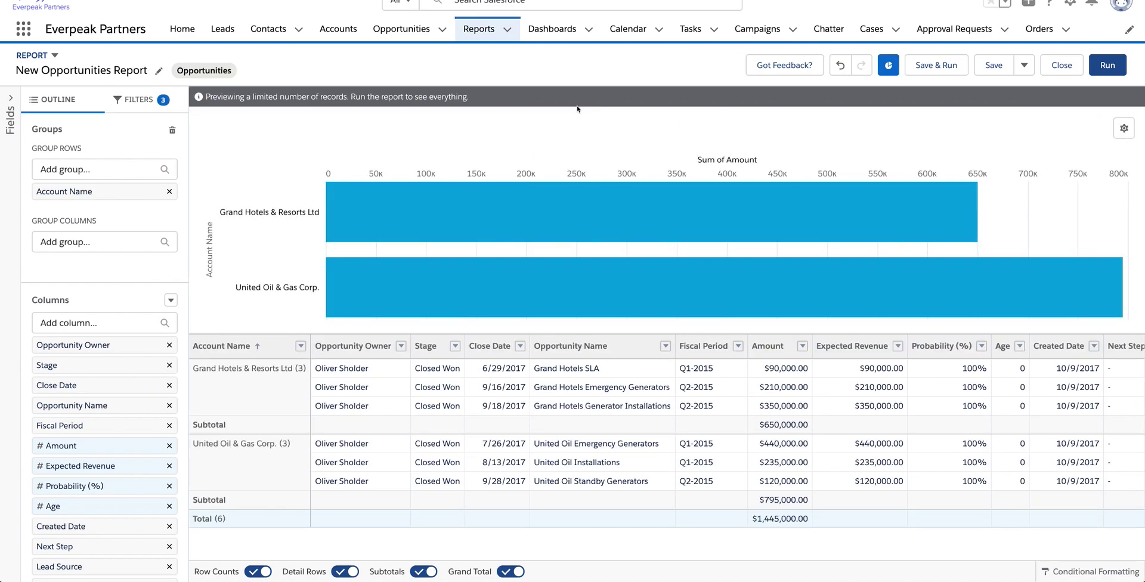
{"action": "mouse_move", "coordinate": [602, 206]}
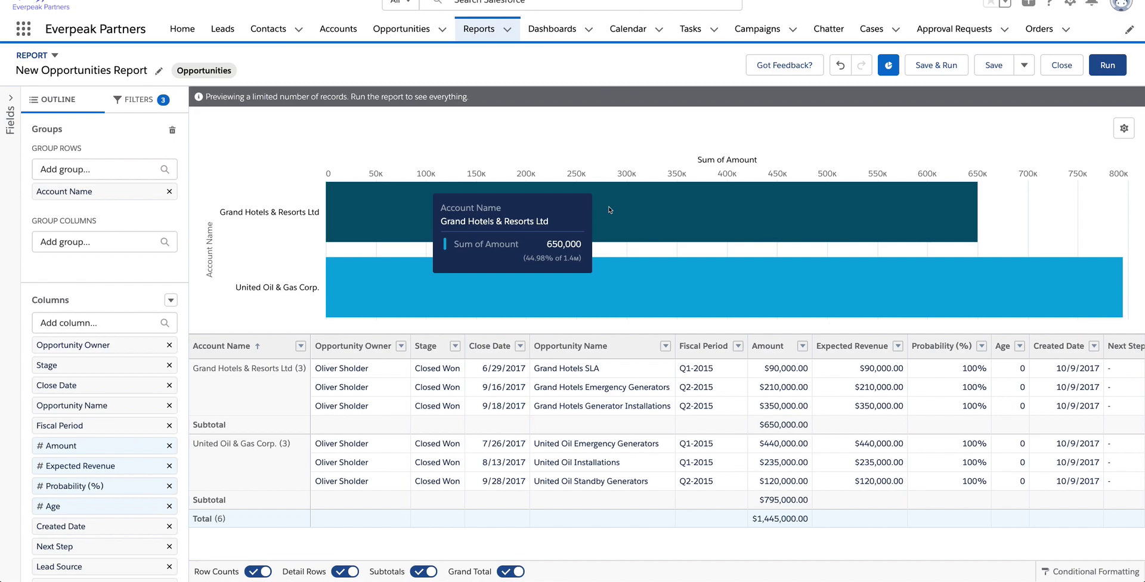
{"action": "left_click", "coordinate": [1124, 133]}
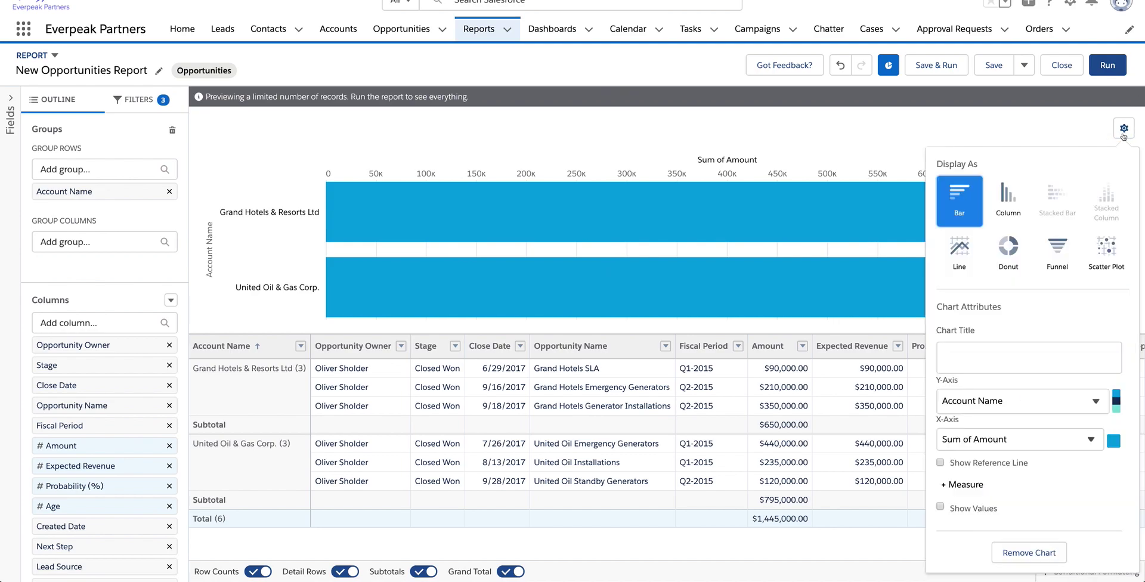
{"action": "left_click", "coordinate": [1005, 207]}
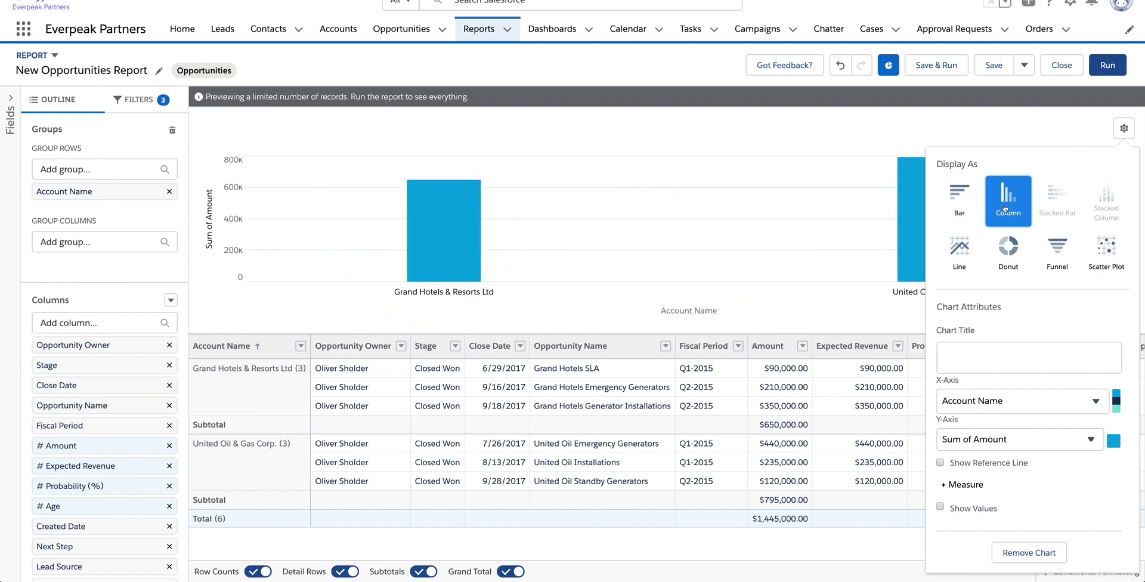
{"action": "left_click", "coordinate": [773, 230]}
Step: Change the chart's display type to Donut and run the report
{"action": "left_click", "coordinate": [1124, 129]}
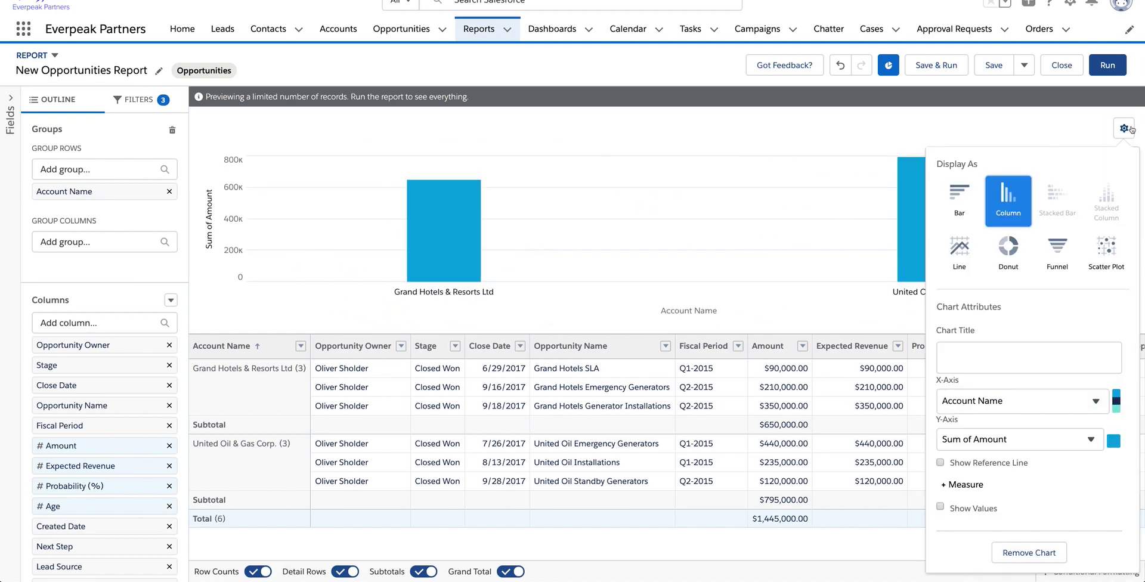
{"action": "left_click", "coordinate": [1016, 261]}
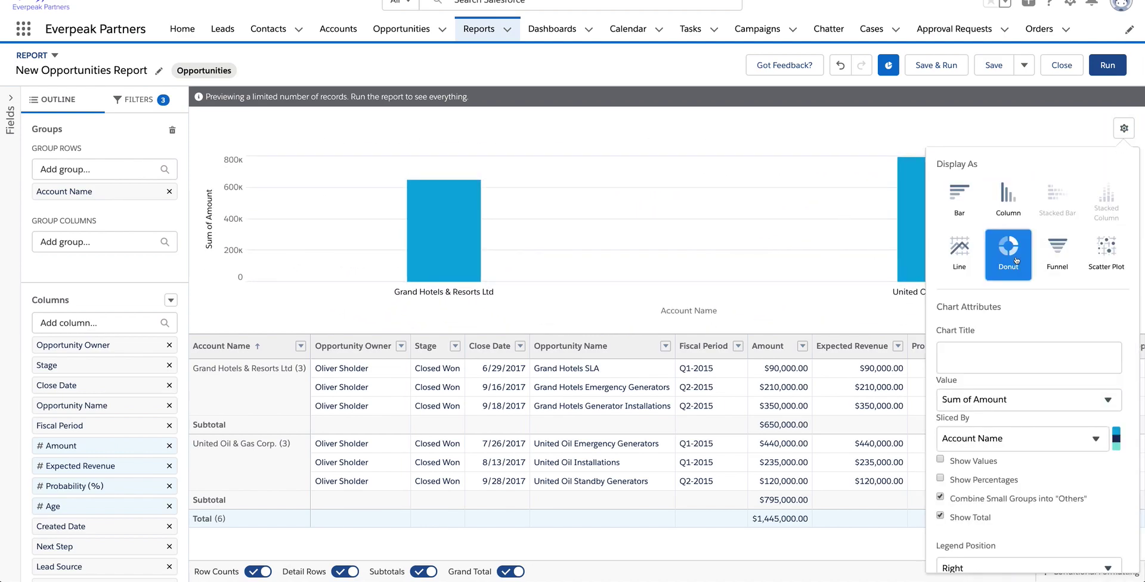
{"action": "left_click", "coordinate": [733, 118]}
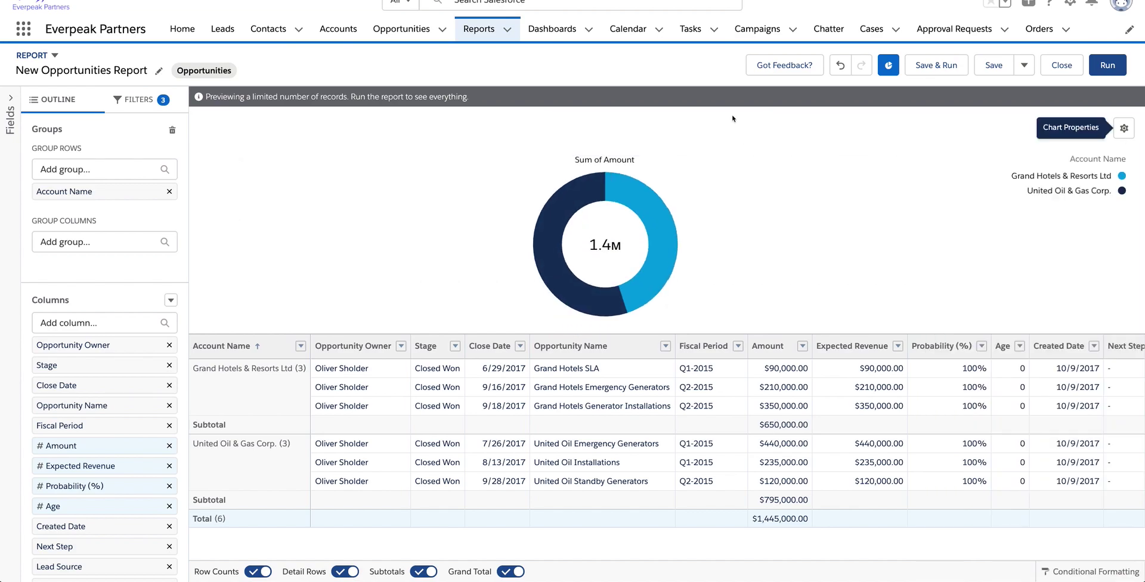
{"action": "left_click", "coordinate": [1116, 71]}
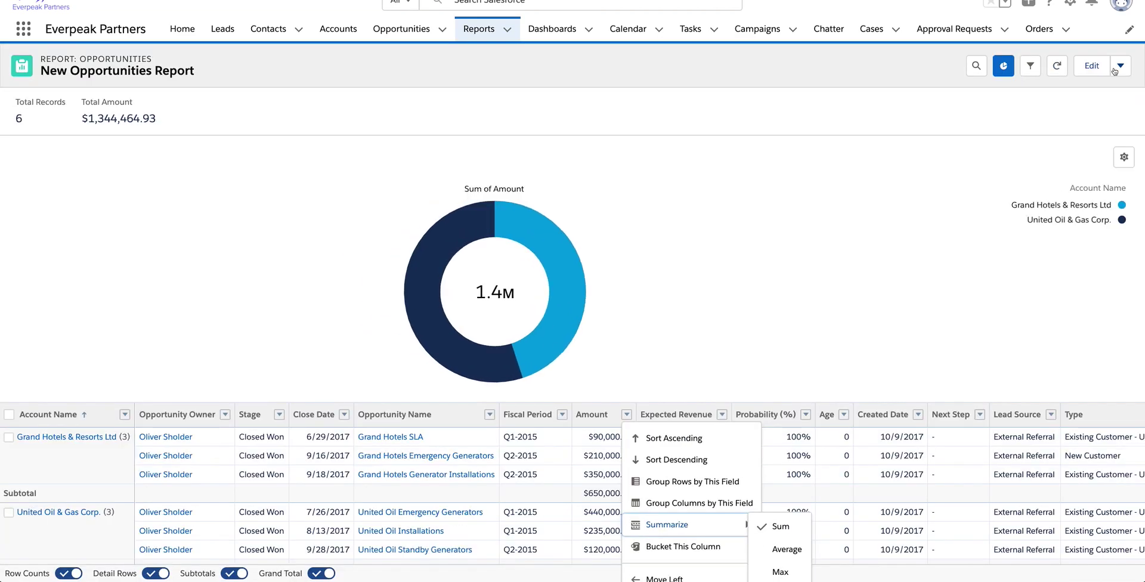
{"action": "scroll", "coordinate": [833, 302], "scroll_direction": "down", "scroll_amount": 1}
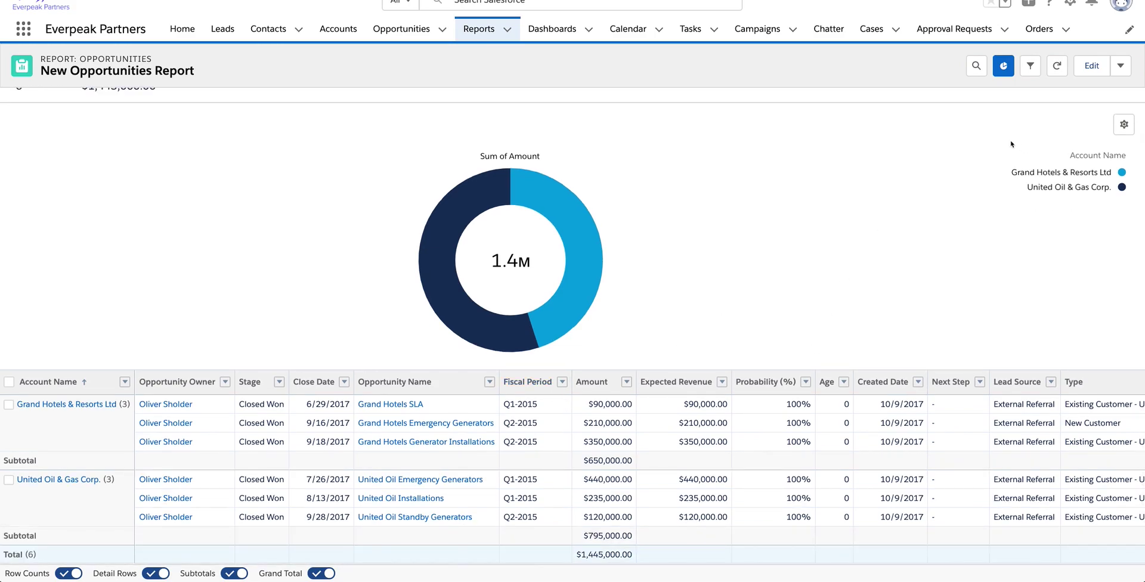
Step: Open the report's export options and keep the Details Only view with Excel Format .xls
{"action": "left_click", "coordinate": [1121, 66]}
{"action": "left_click", "coordinate": [1104, 115]}
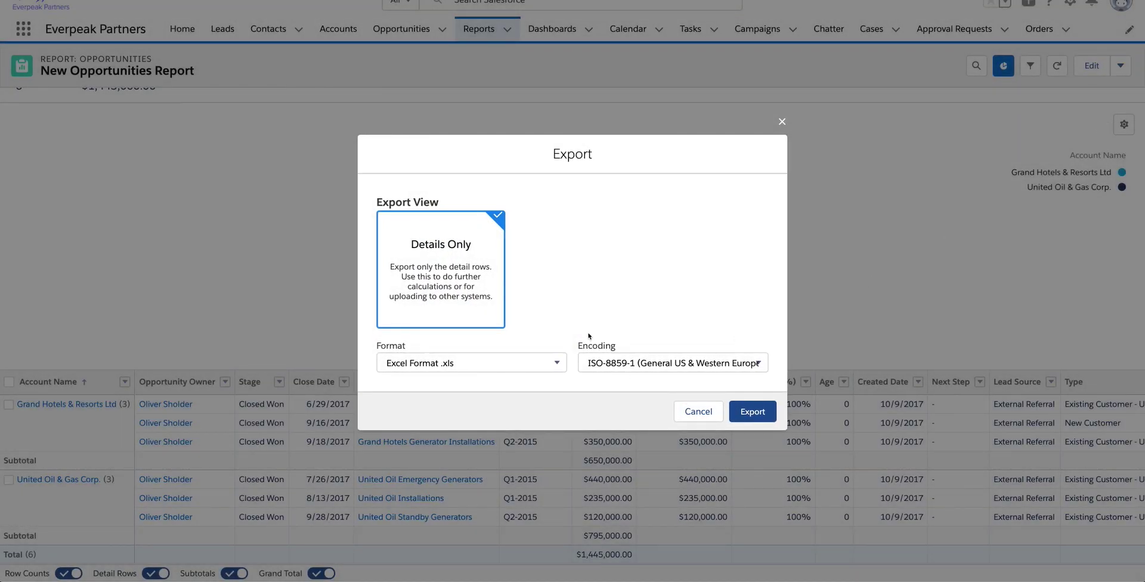
{"action": "left_click", "coordinate": [510, 361]}
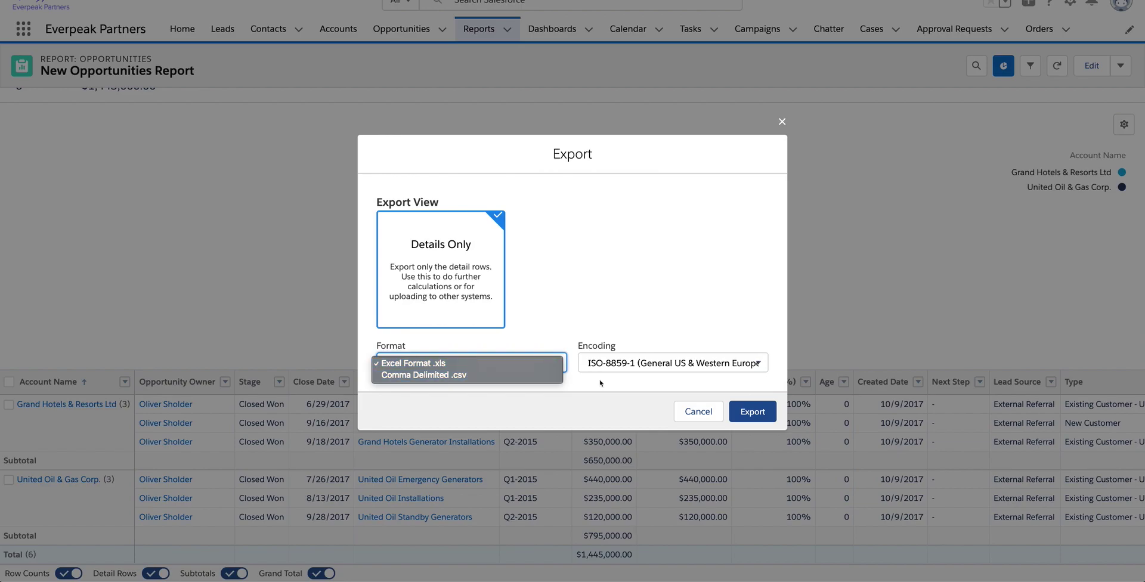
{"action": "left_click", "coordinate": [745, 387]}
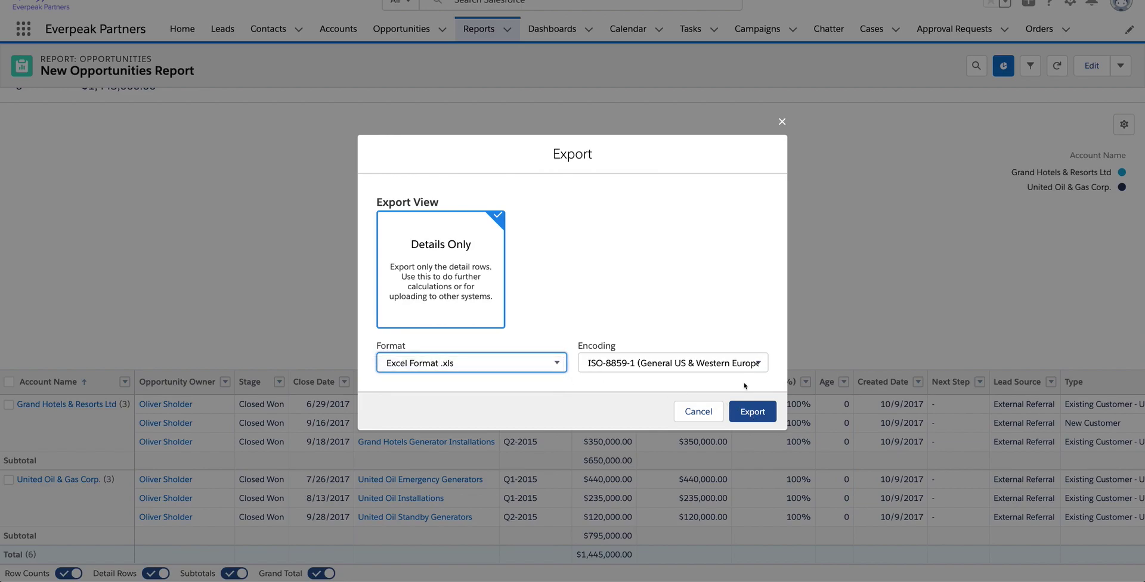